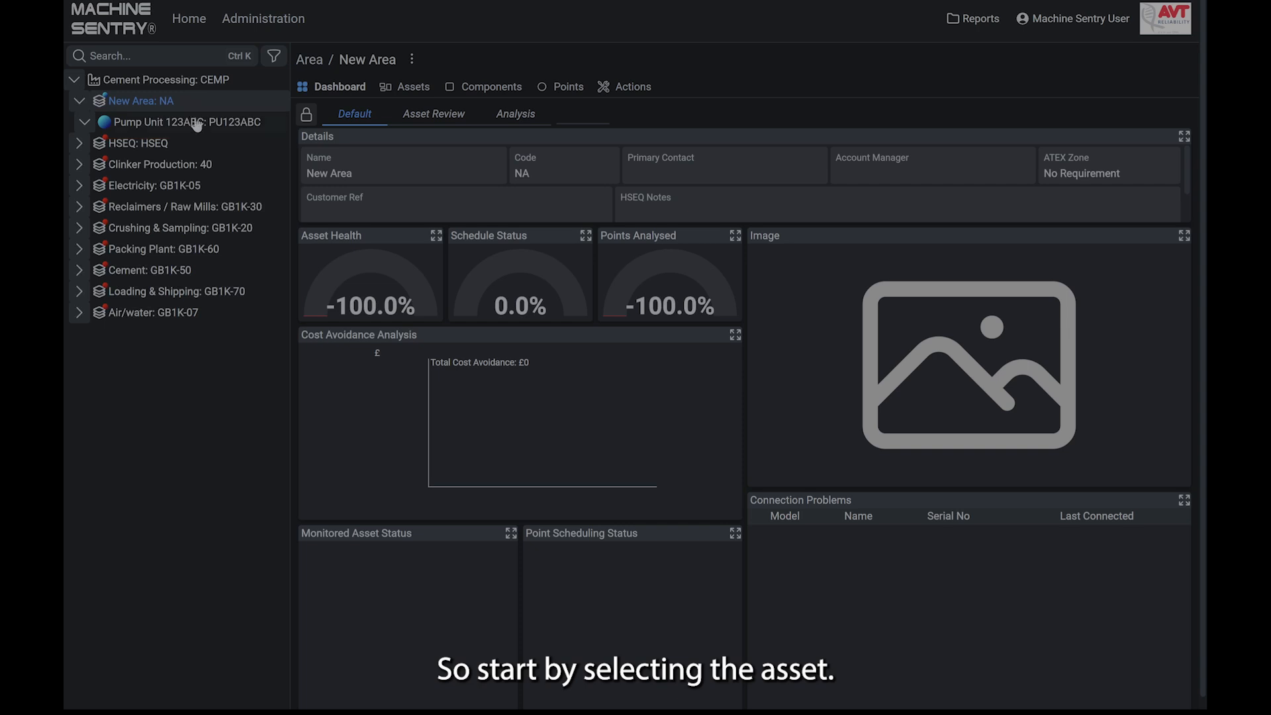
- Start adding a component to the Pump Unit 123ABC asset, with the name Electric Motor and the code EM
left_click(198, 128)
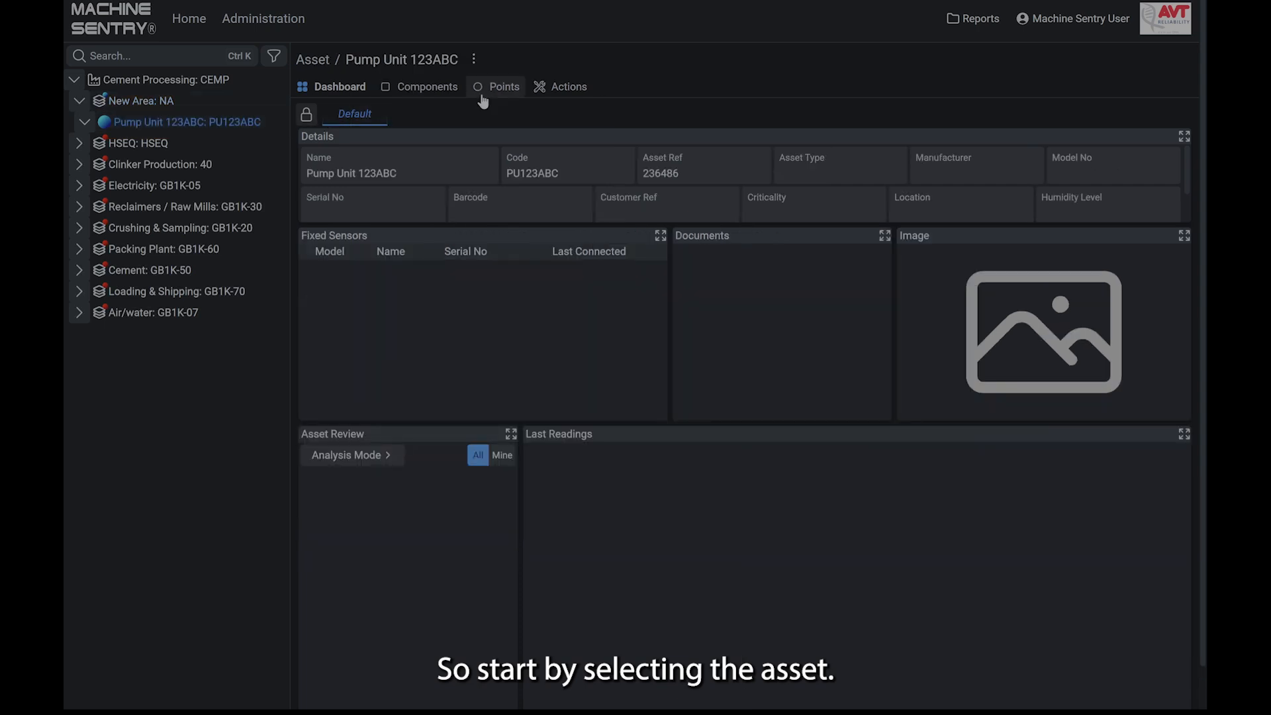
left_click(476, 60)
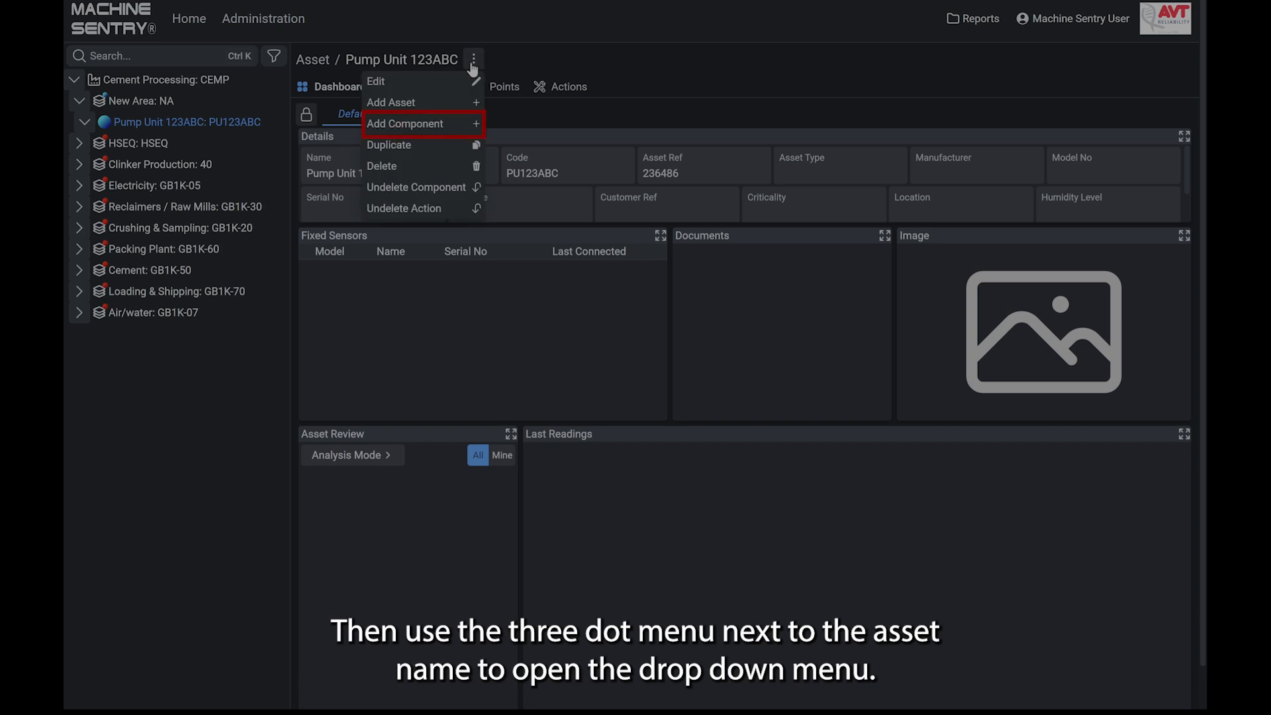
left_click(457, 127)
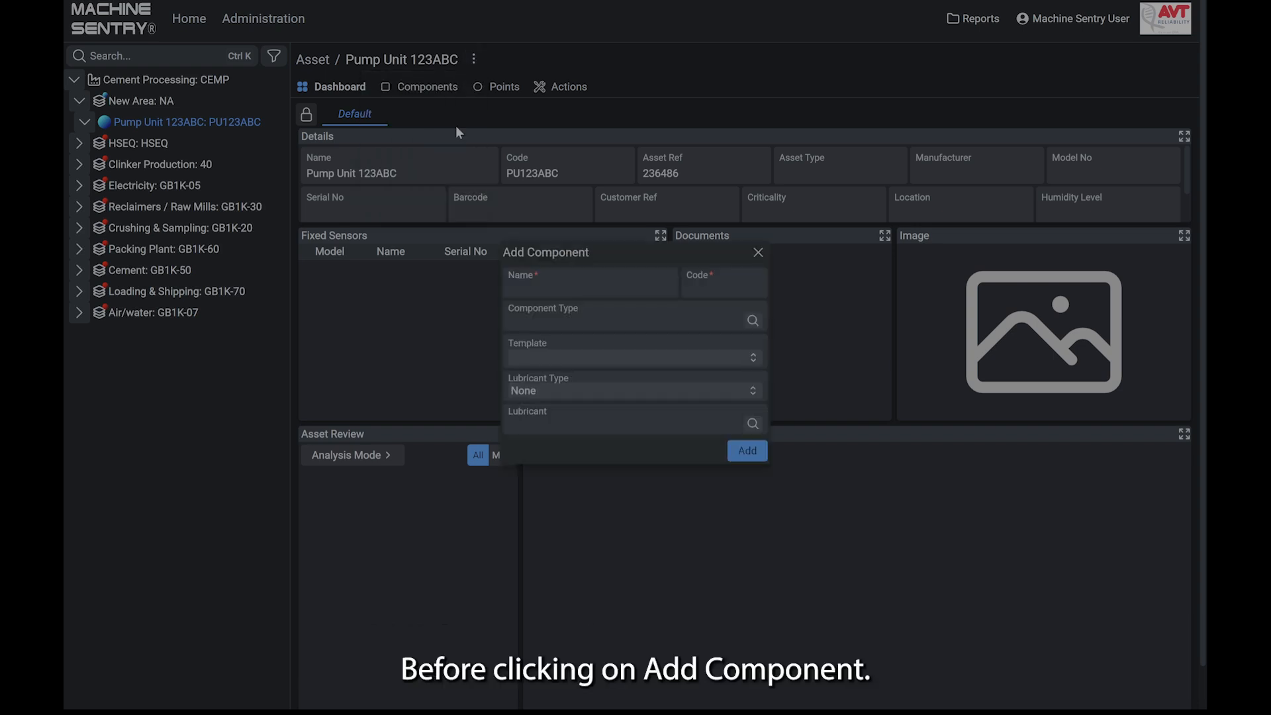
left_click(610, 288)
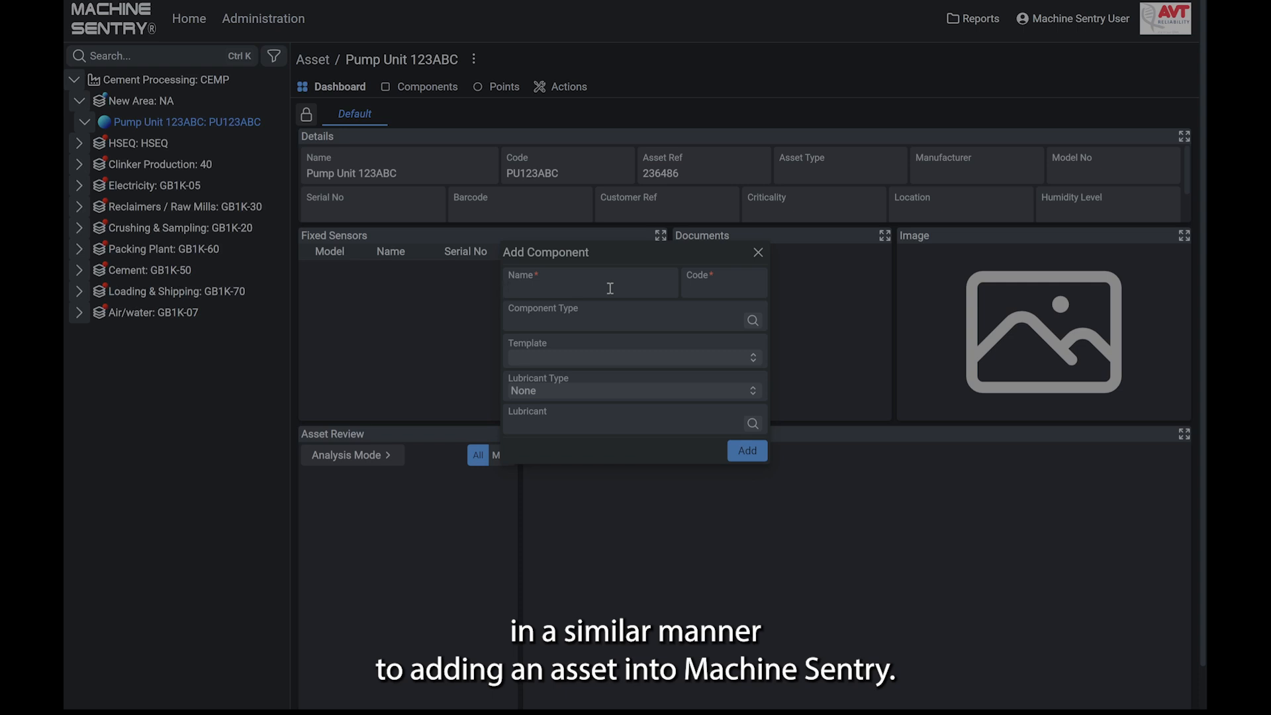
type("Electric Motor")
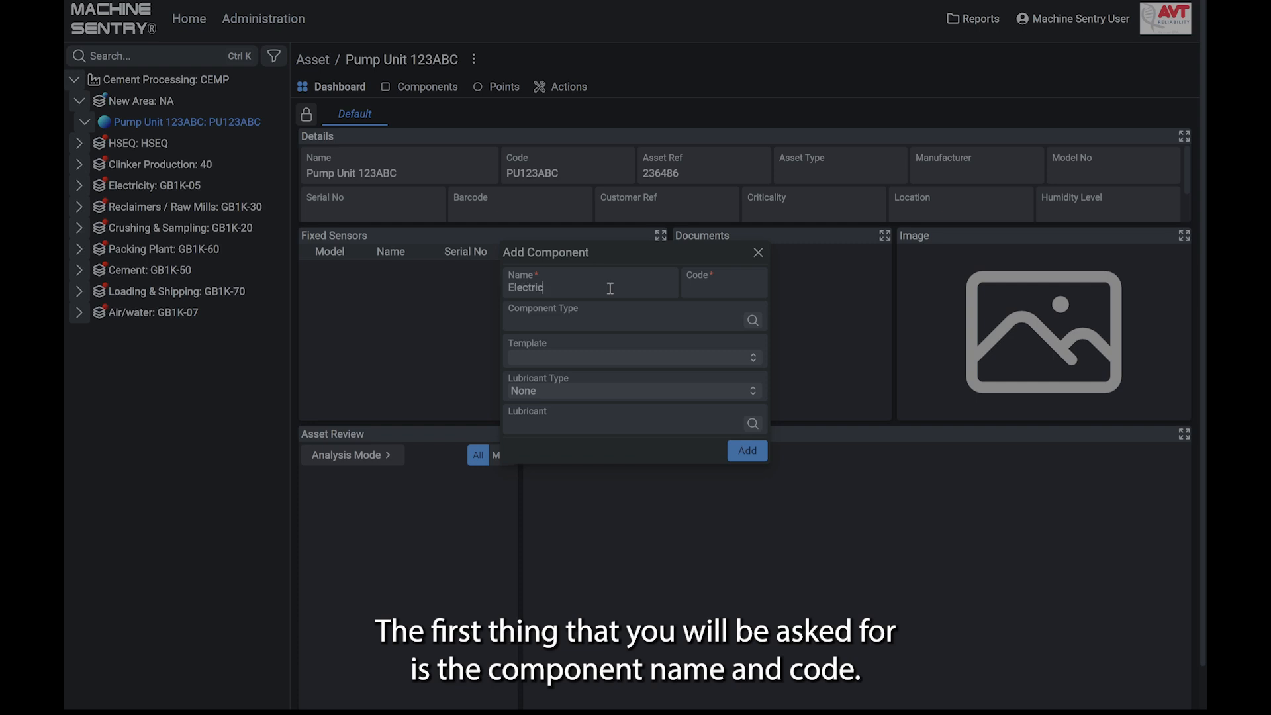
key("Tab")
type("EM")
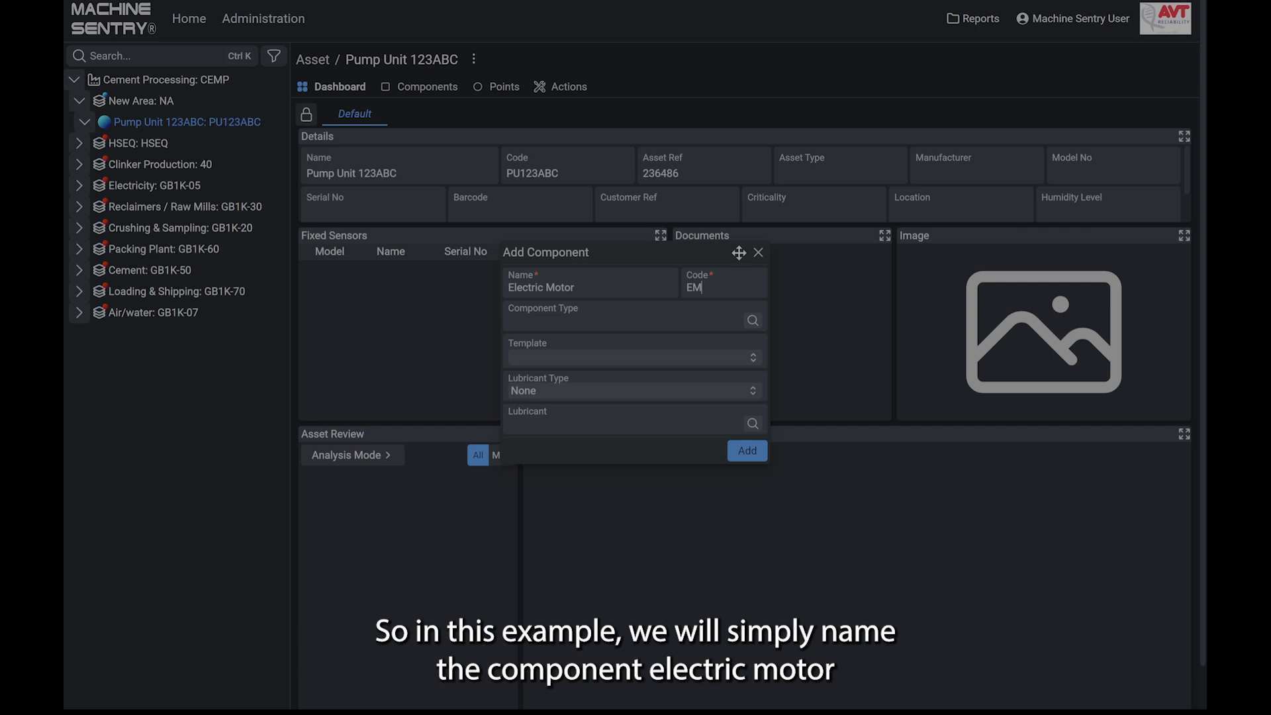
- Try the component type search with ELEC, GEARB and FAN, clearing each entry
left_click(642, 326)
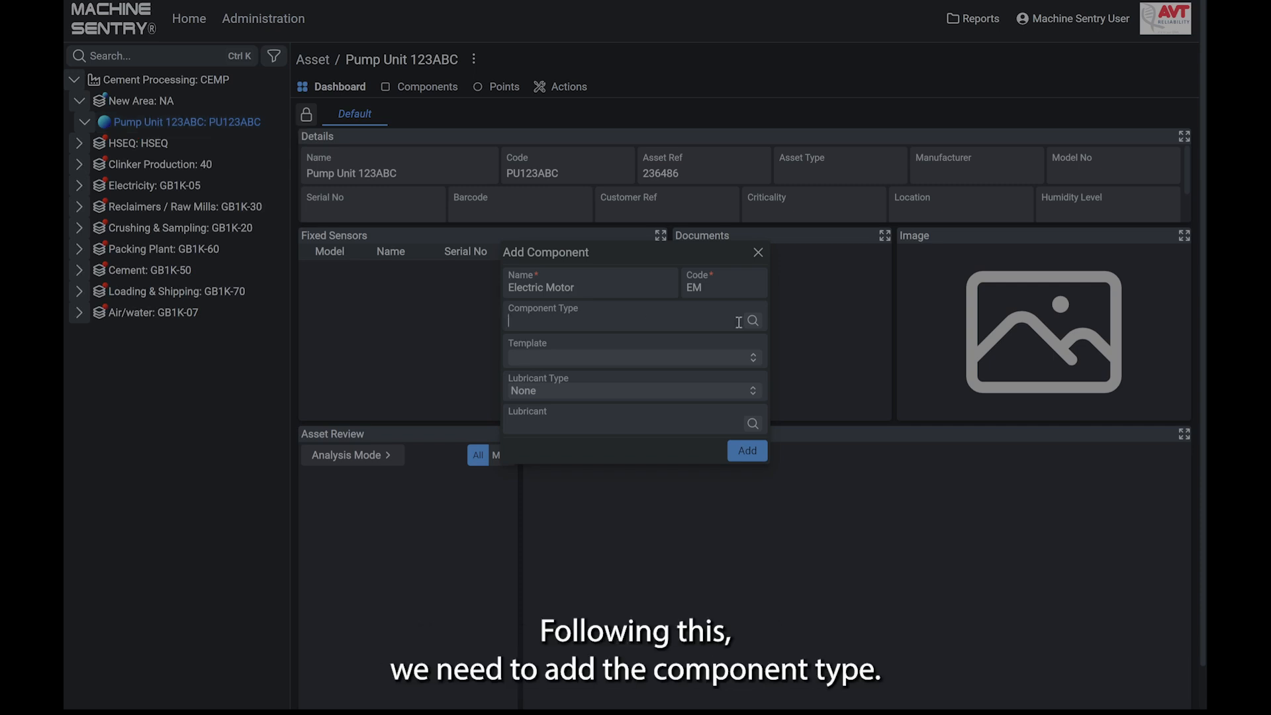
type("GEARB")
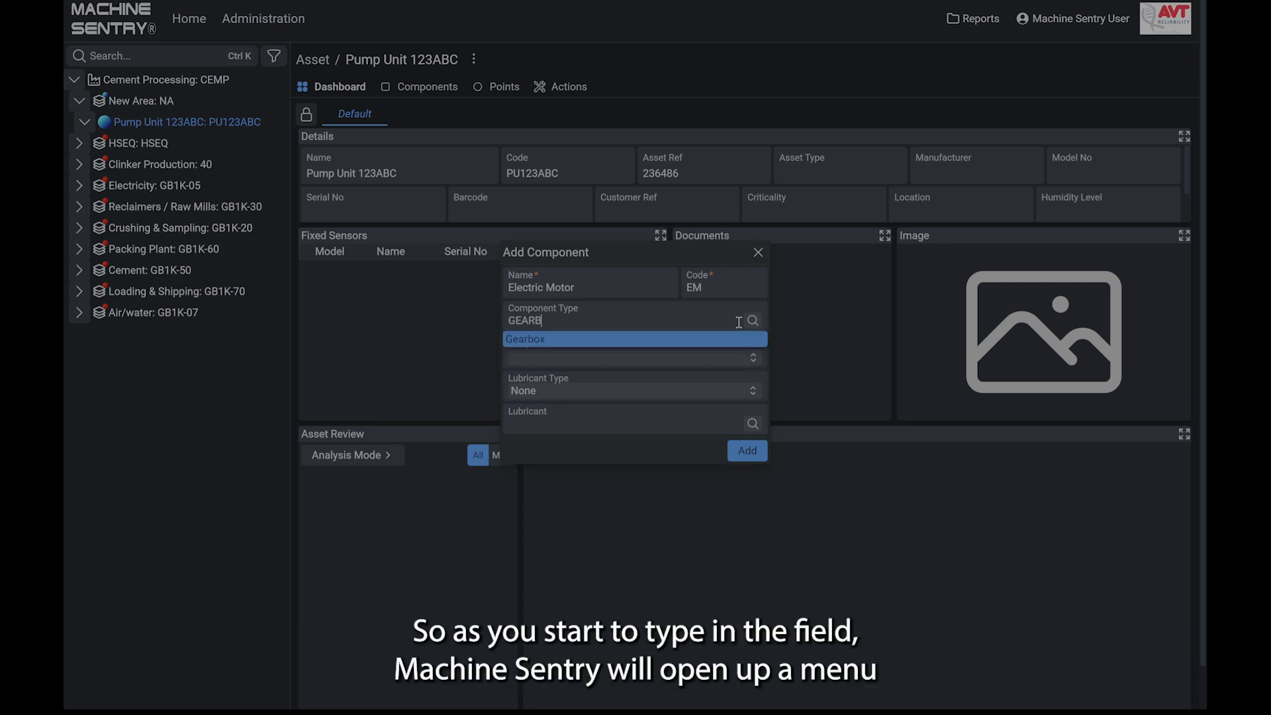
key("BackSpace")
key("BackSpace")
key("BackSpace")
key("BackSpace")
key("BackSpace")
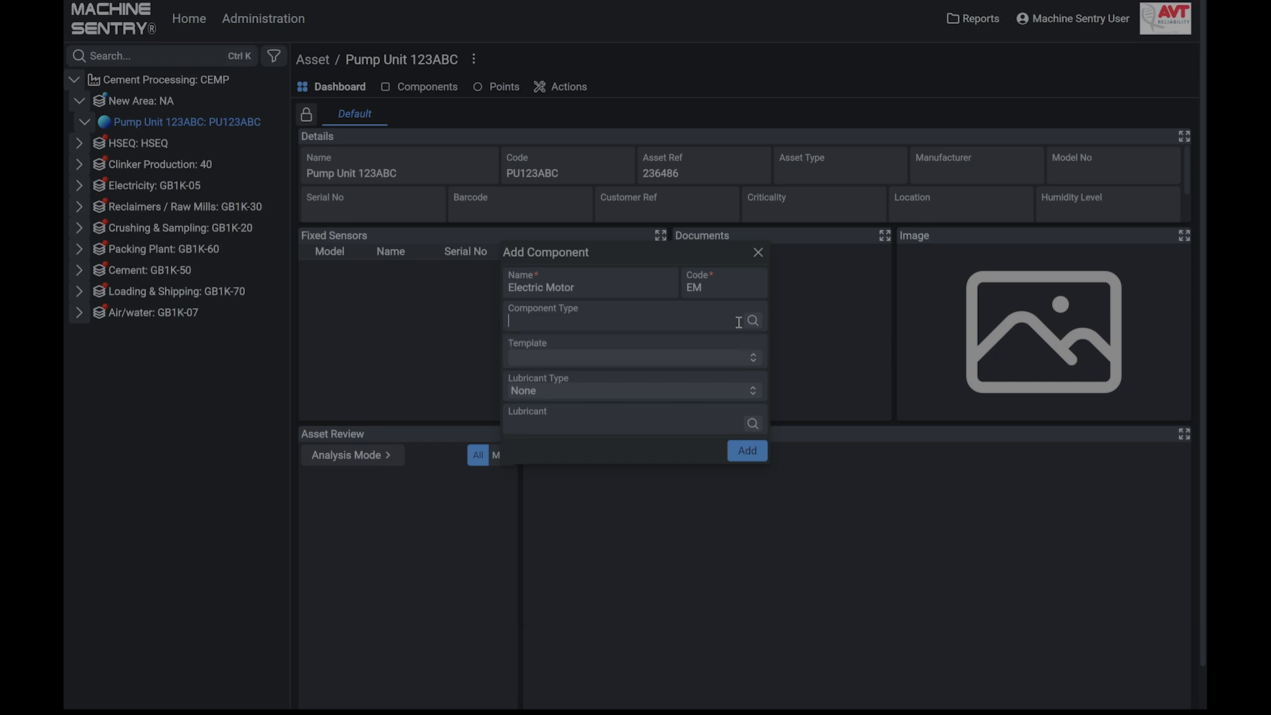
type("FAN")
key("BackSpace")
key("BackSpace")
key("BackSpace")
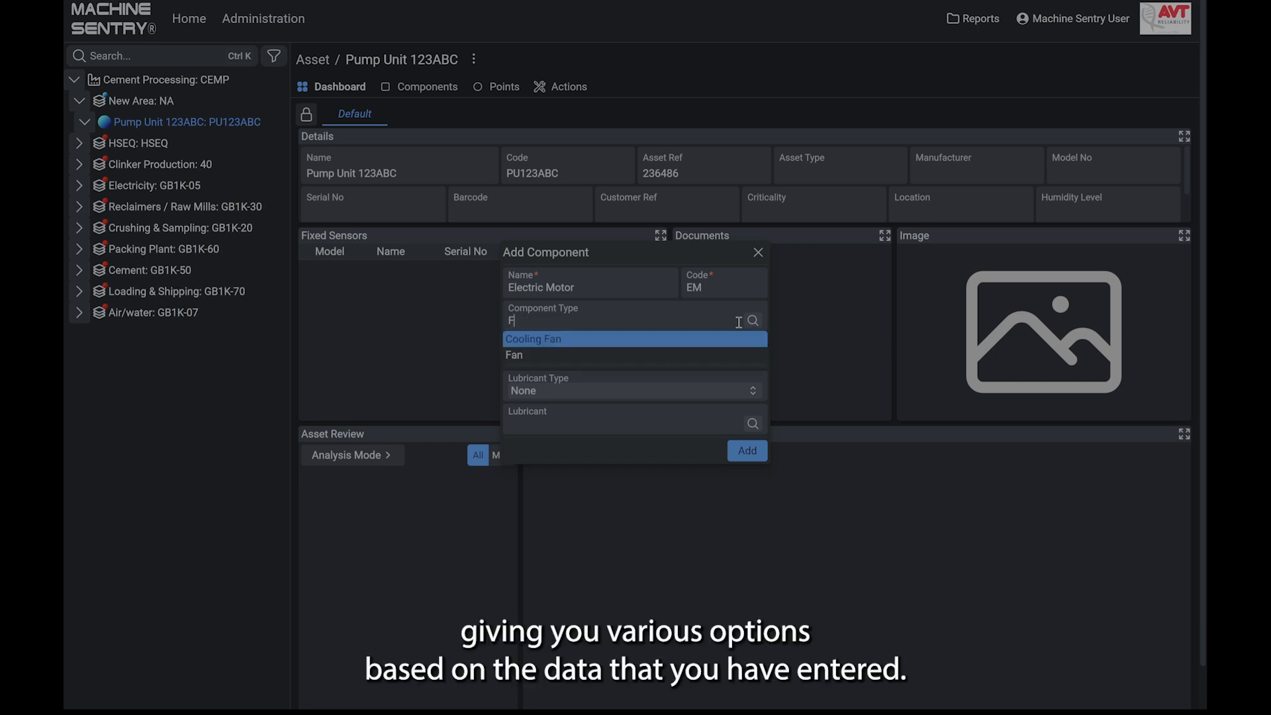
- Set the component type to Electric Motor and look at the templates offered for it
type("ELEC")
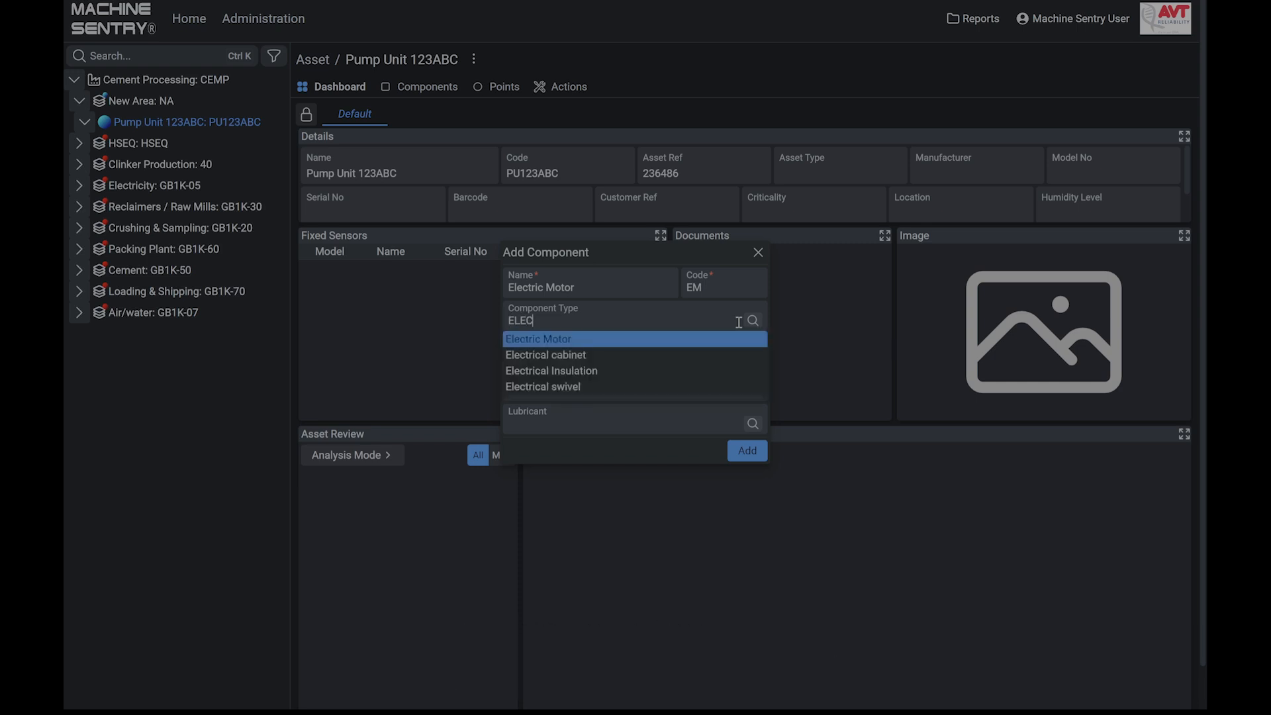
key("Return")
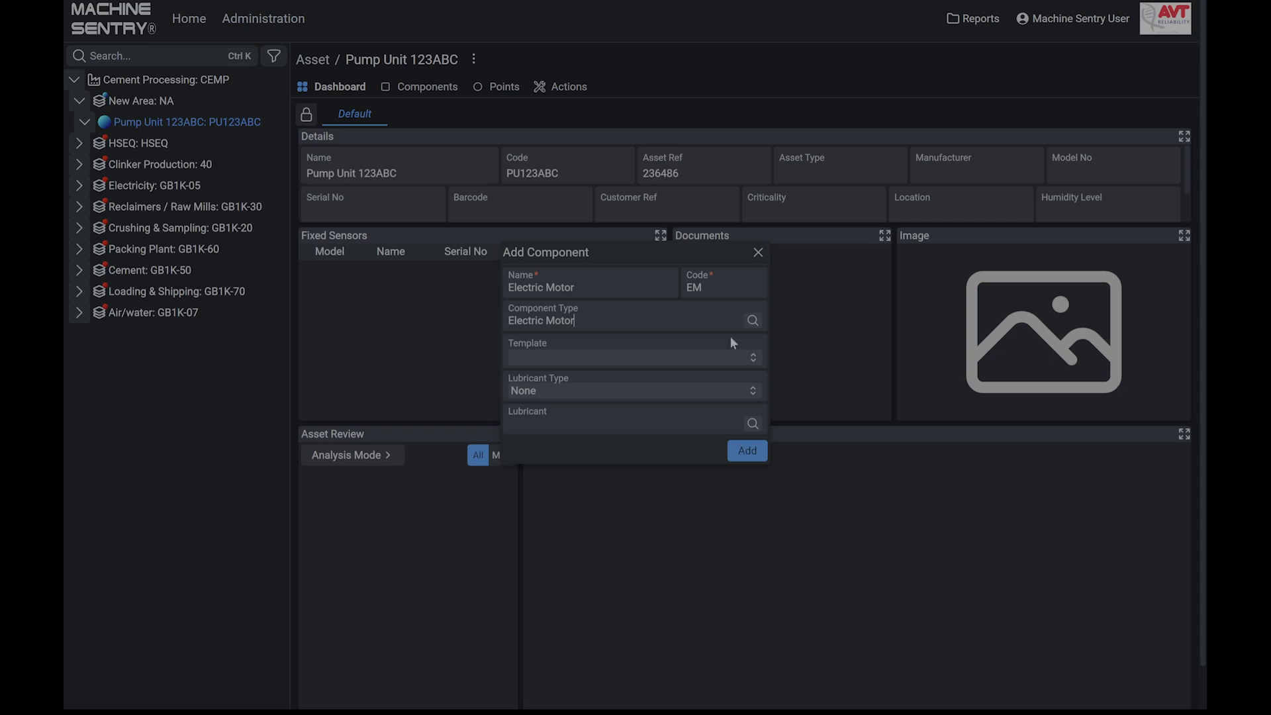
left_click(754, 362)
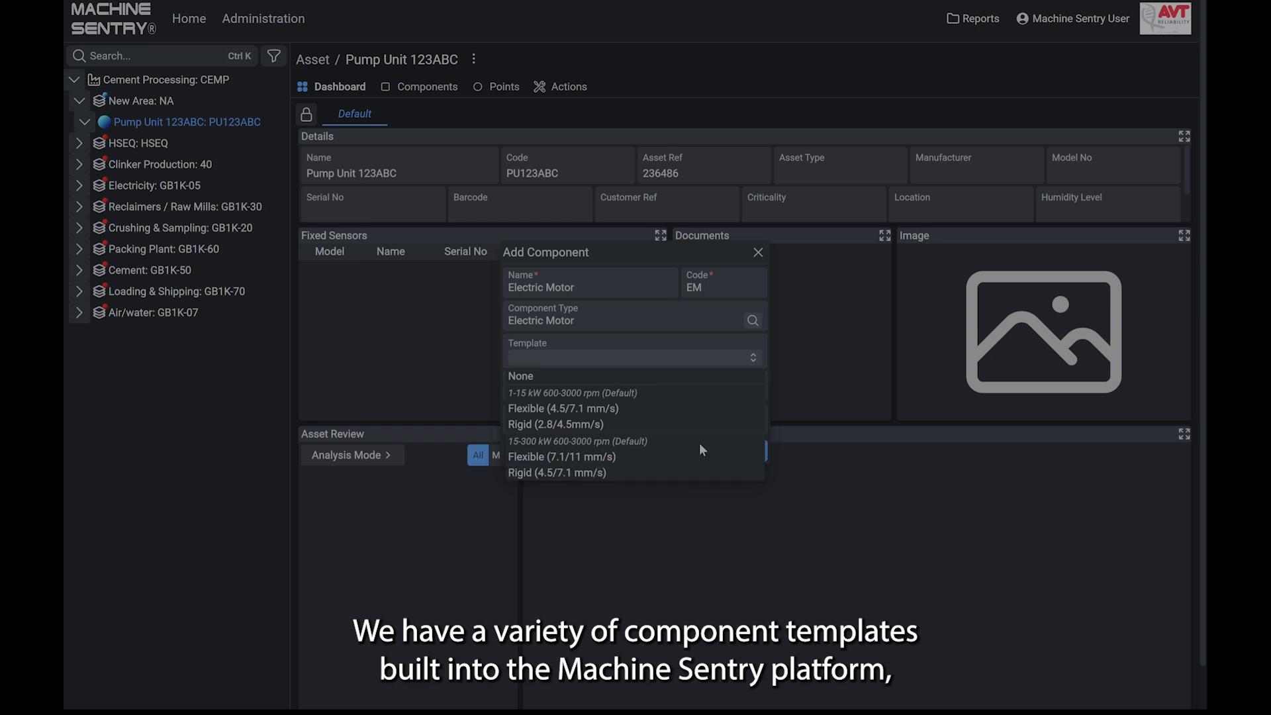
left_click(744, 351)
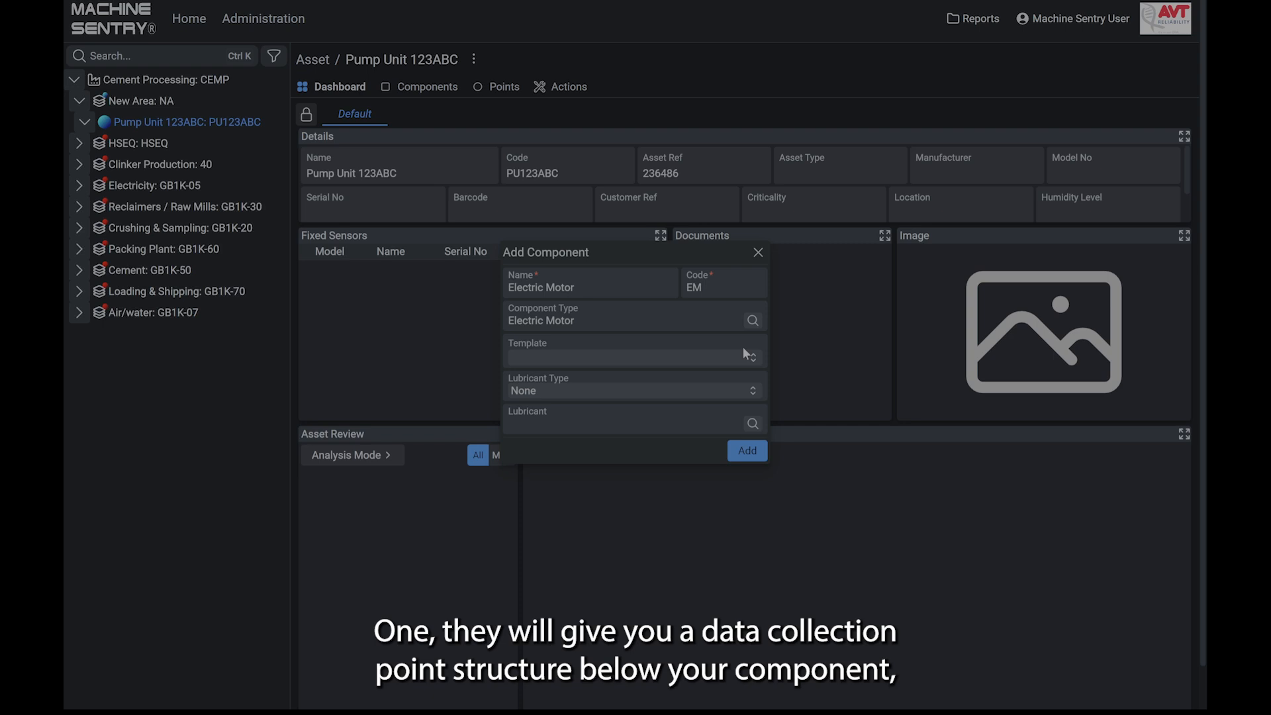
- Examine the point structure of the Electric Motor under Packing Plant, Arodo Packer, Dust Plant Fan, and collapse the Packing Plant area
left_click(243, 254)
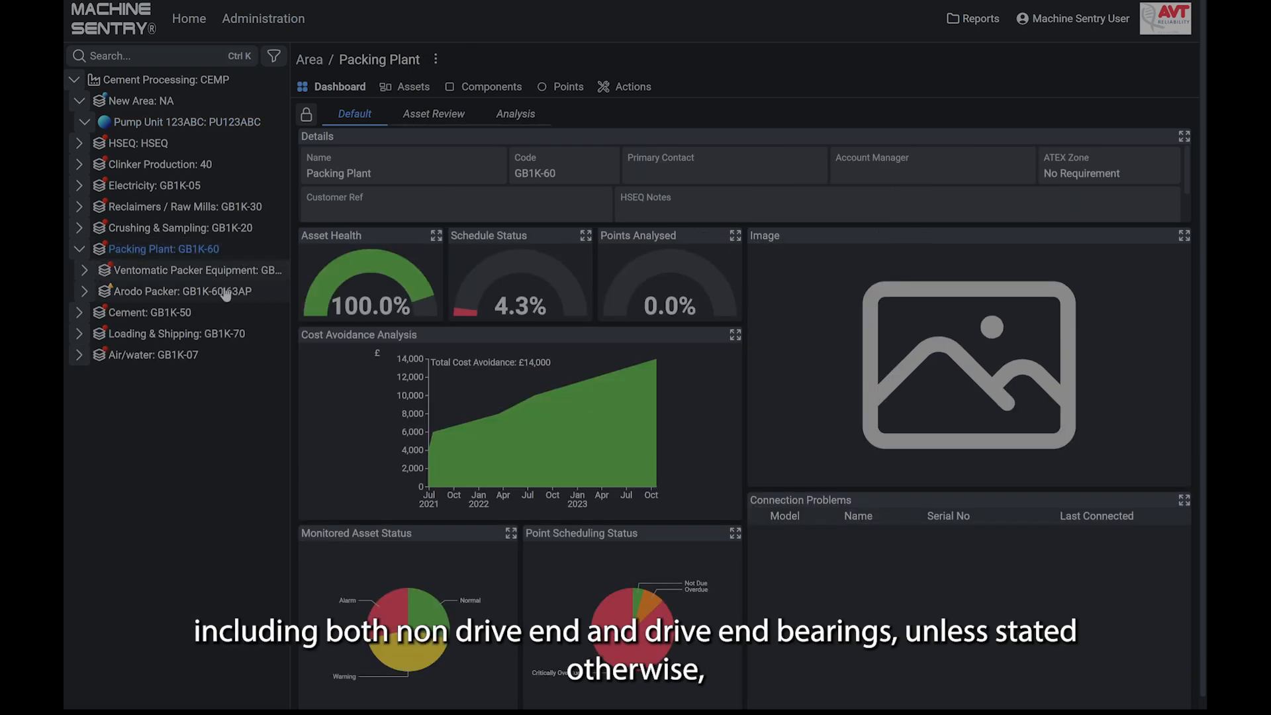
left_click(165, 291)
left_click(189, 312)
left_click(209, 336)
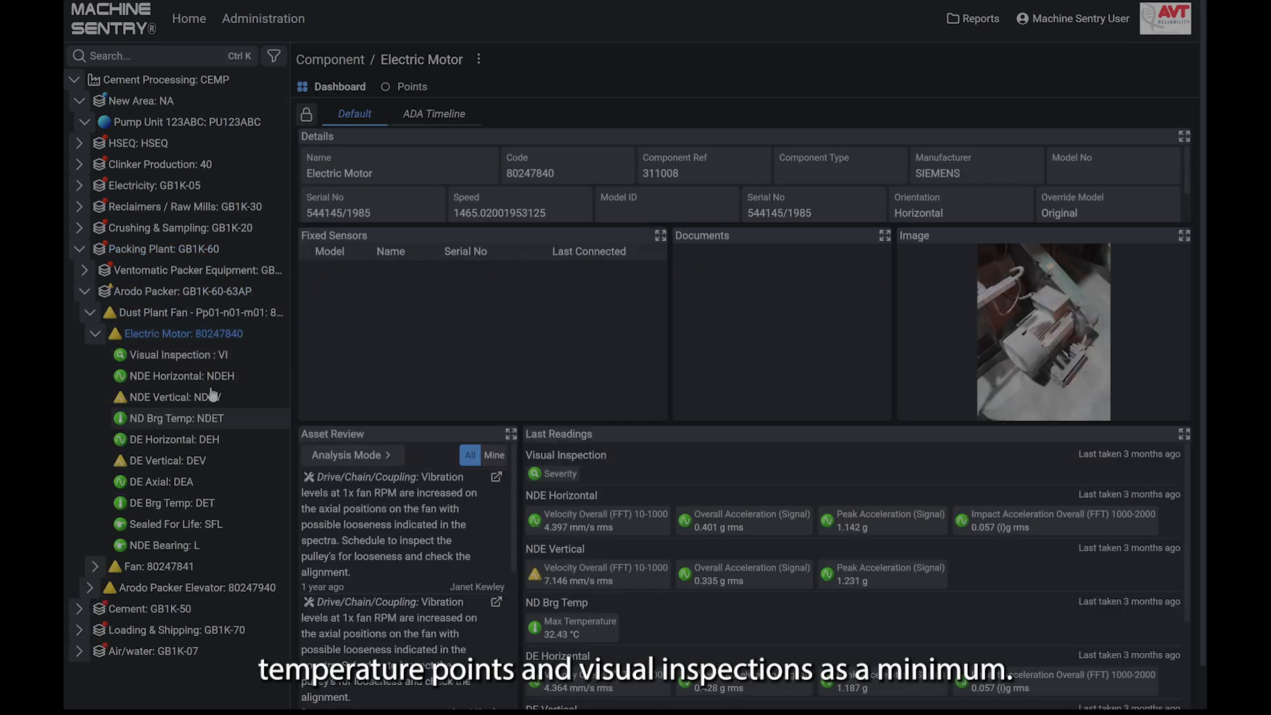
left_click(81, 250)
- Start a new component on the Pump Unit 123ABC asset, named Electric Motor with the code EM
left_click(179, 121)
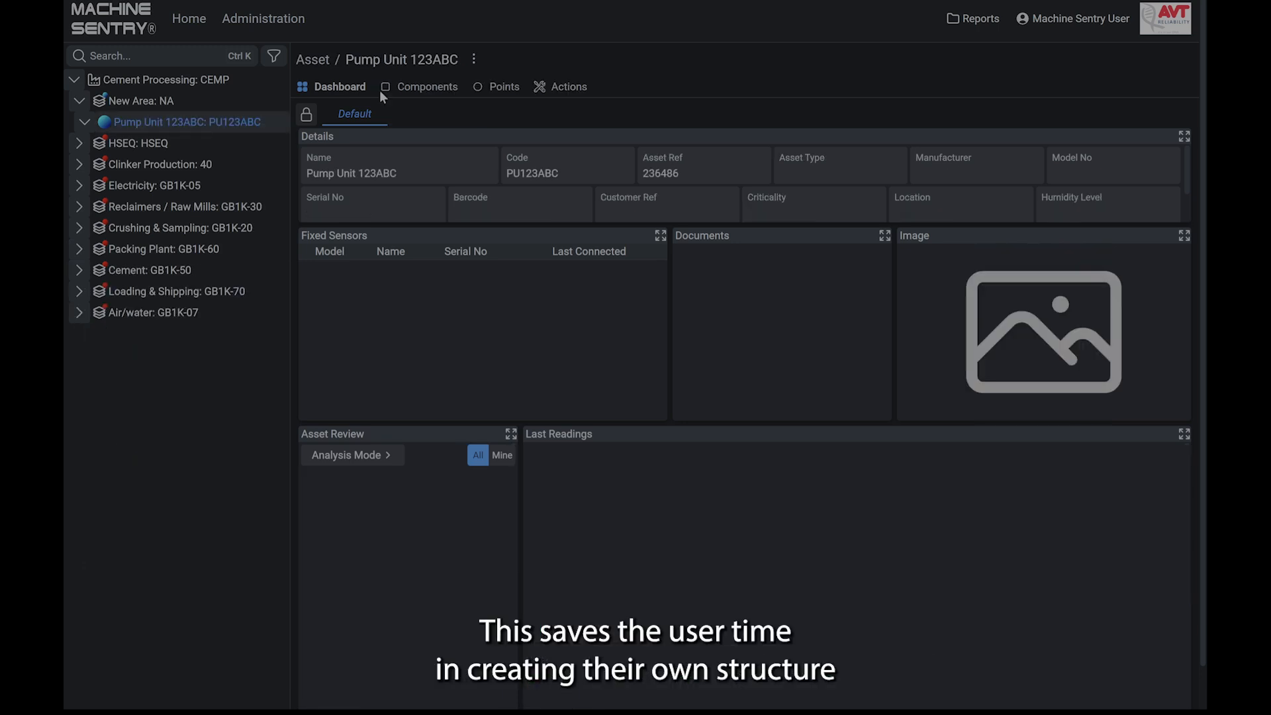
left_click(474, 59)
left_click(443, 123)
left_click(588, 290)
type("eLECTRIC")
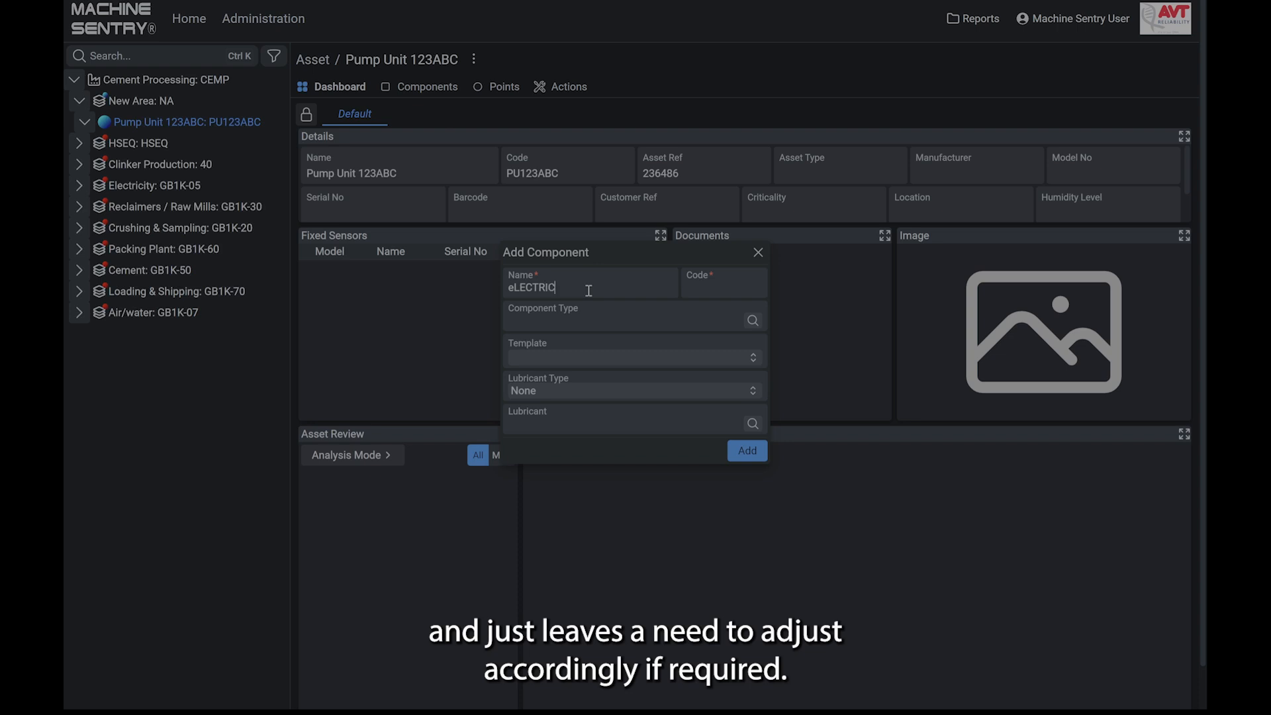
key("ctrl+a")
key("BackSpace")
type("Elec")
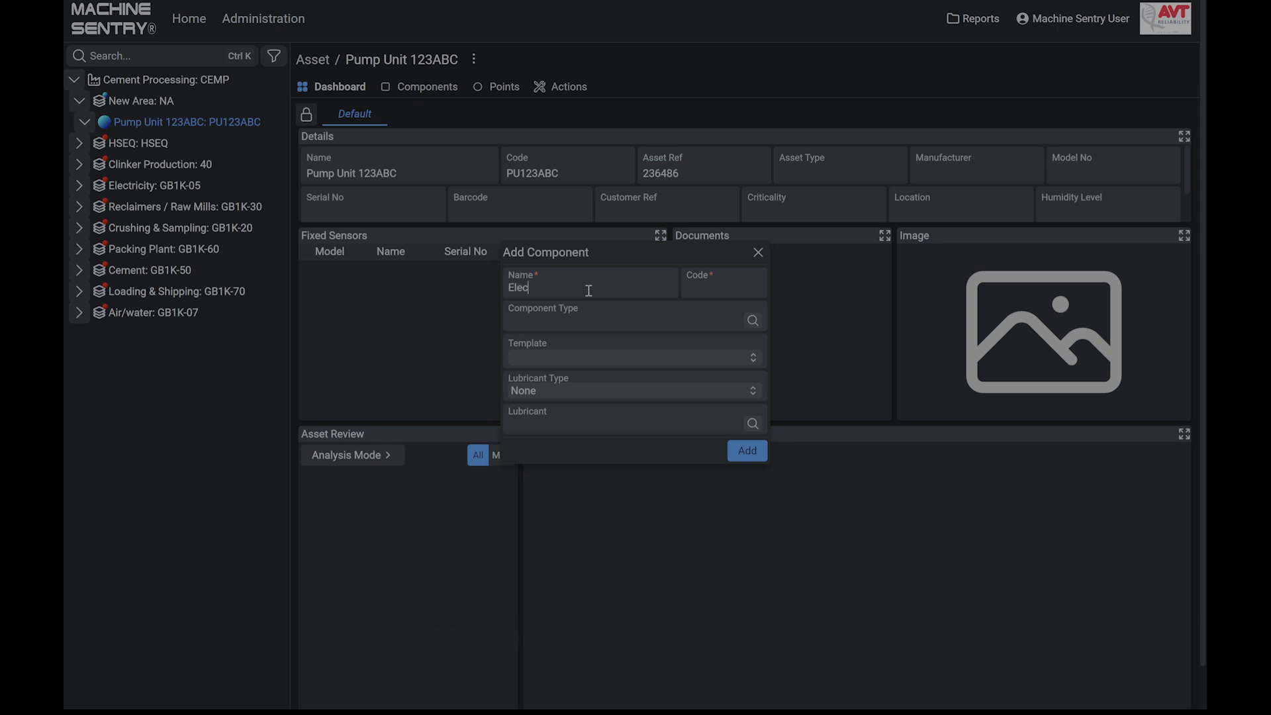
type("tric Motor")
key("Tab")
type("EM")
- Set the component type to Electric Motor and the template to Rigid (2.8/4.5mm/s) for 1-15 kW 600-3000 rpm
left_click(584, 319)
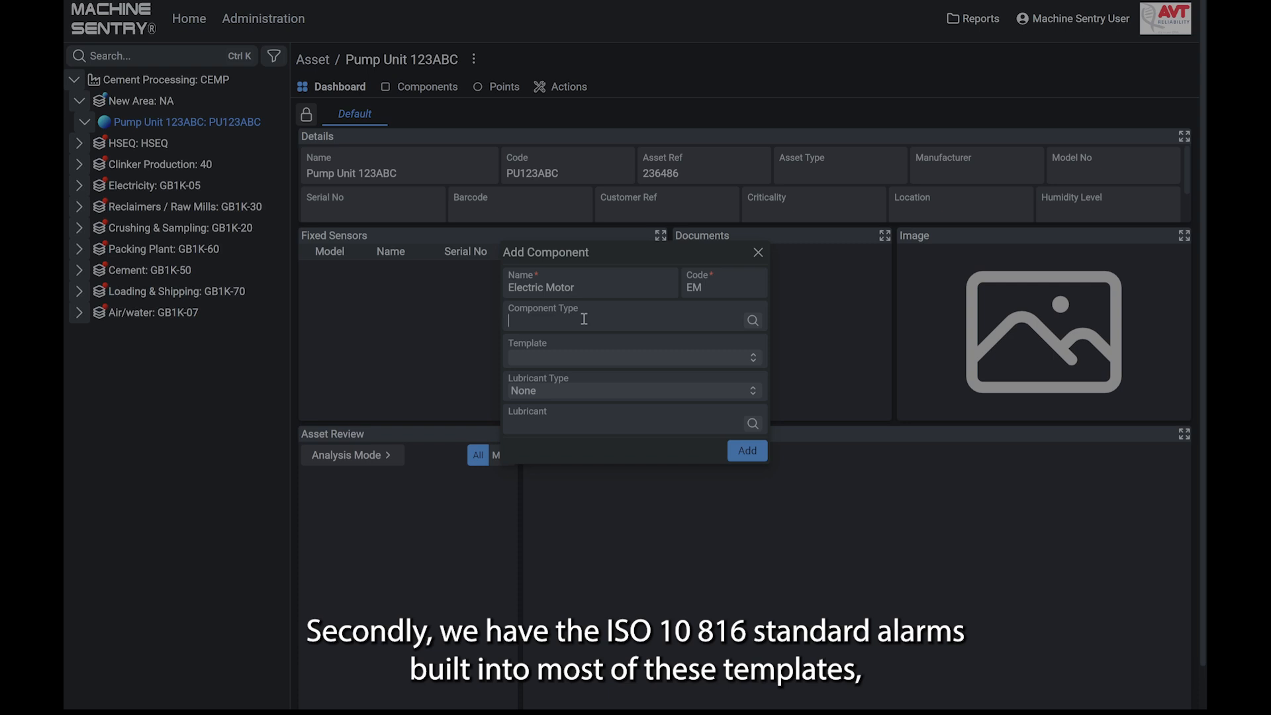
type("ELEC")
key("Return")
left_click(743, 363)
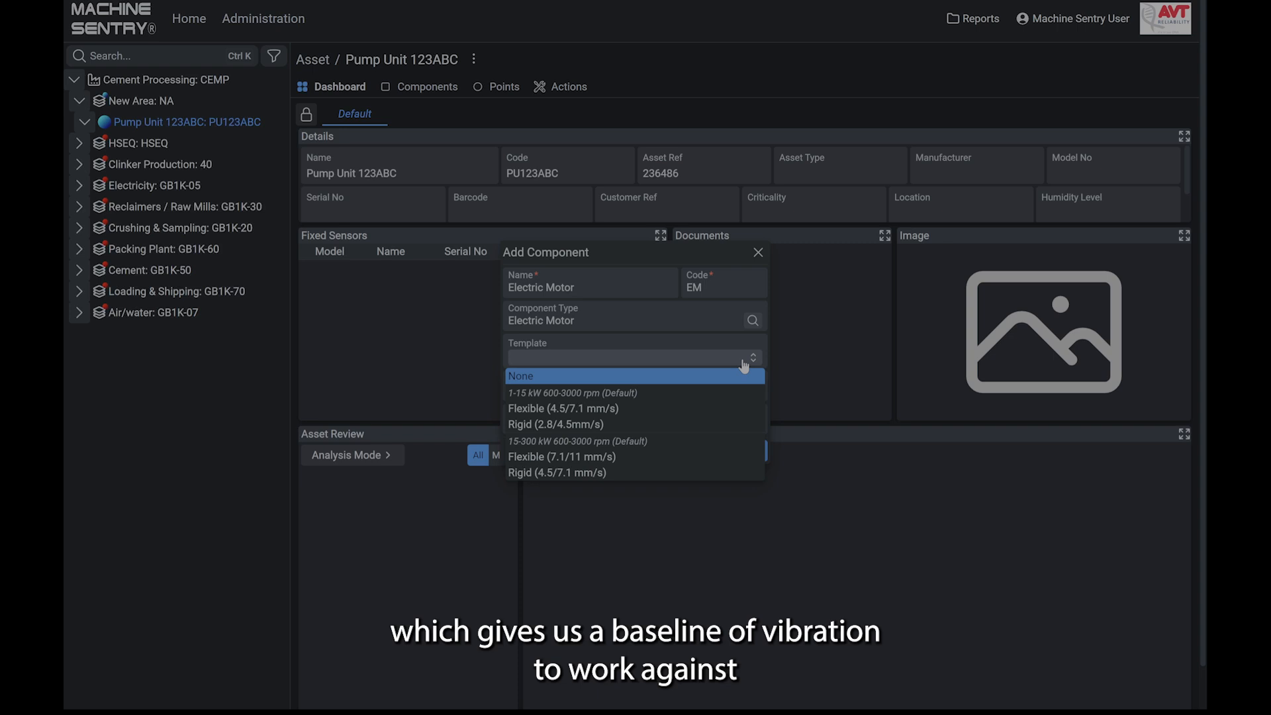
left_click(739, 340)
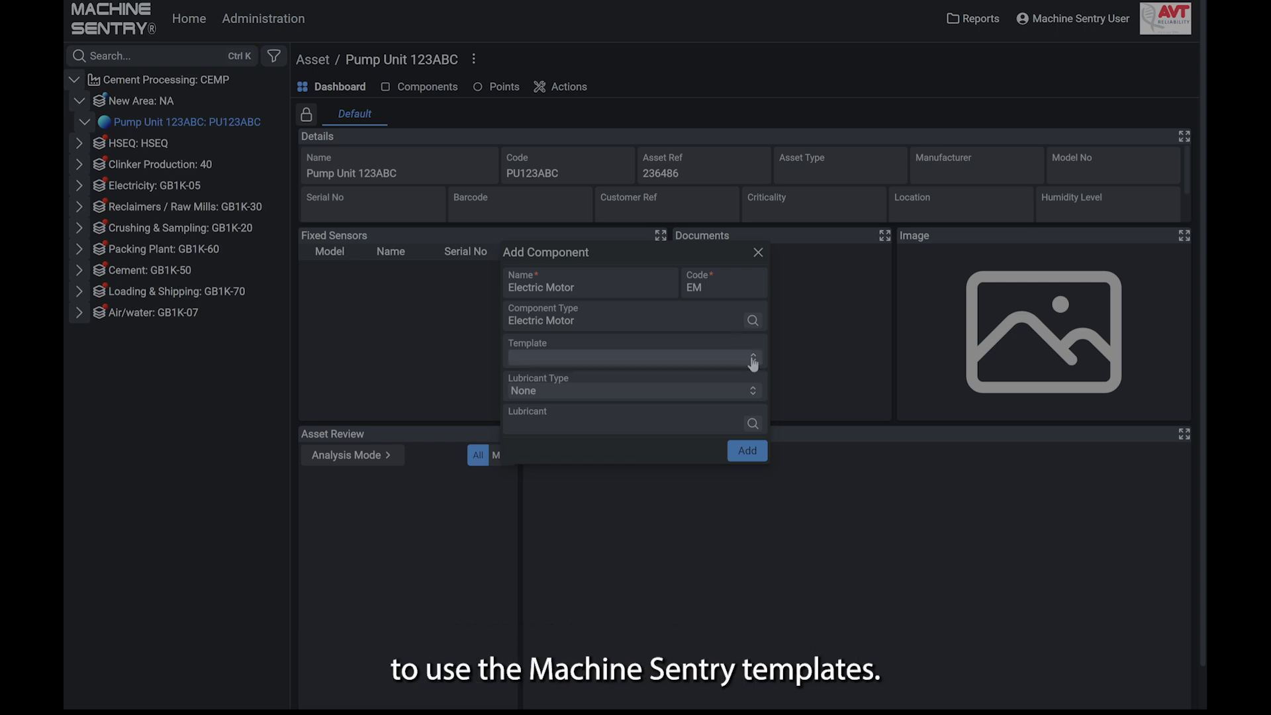
left_click(753, 361)
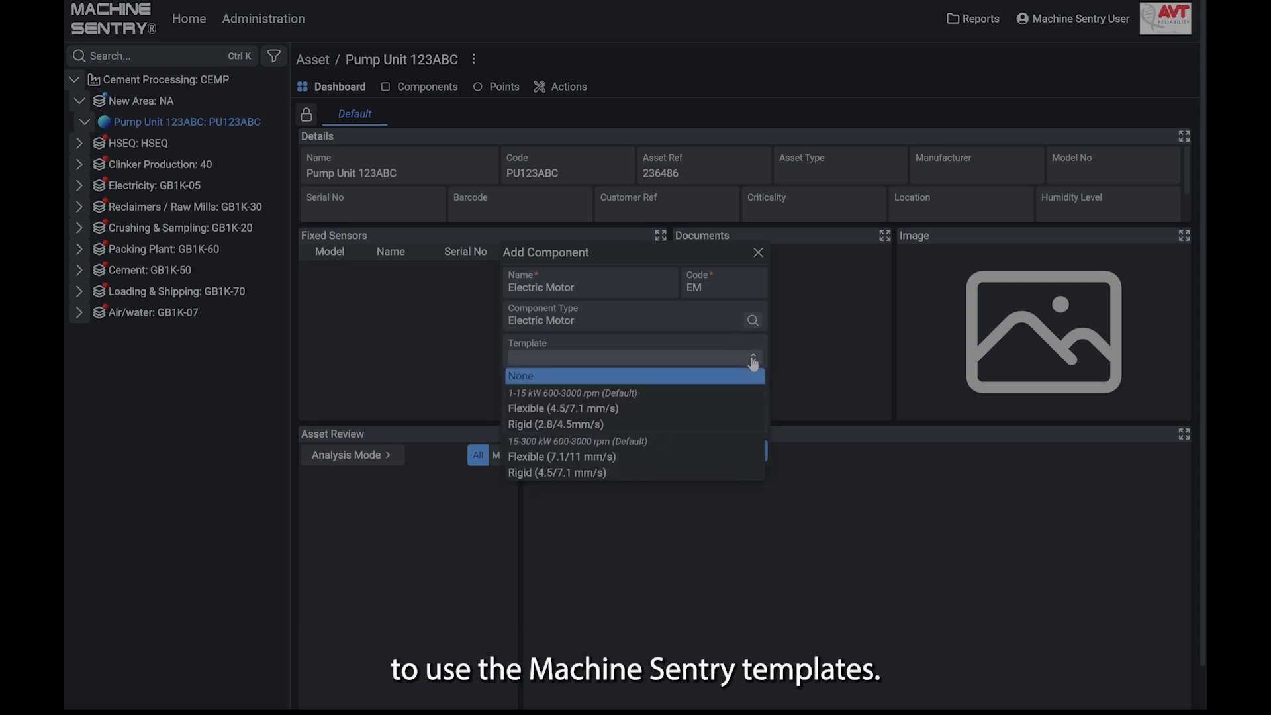
left_click(655, 425)
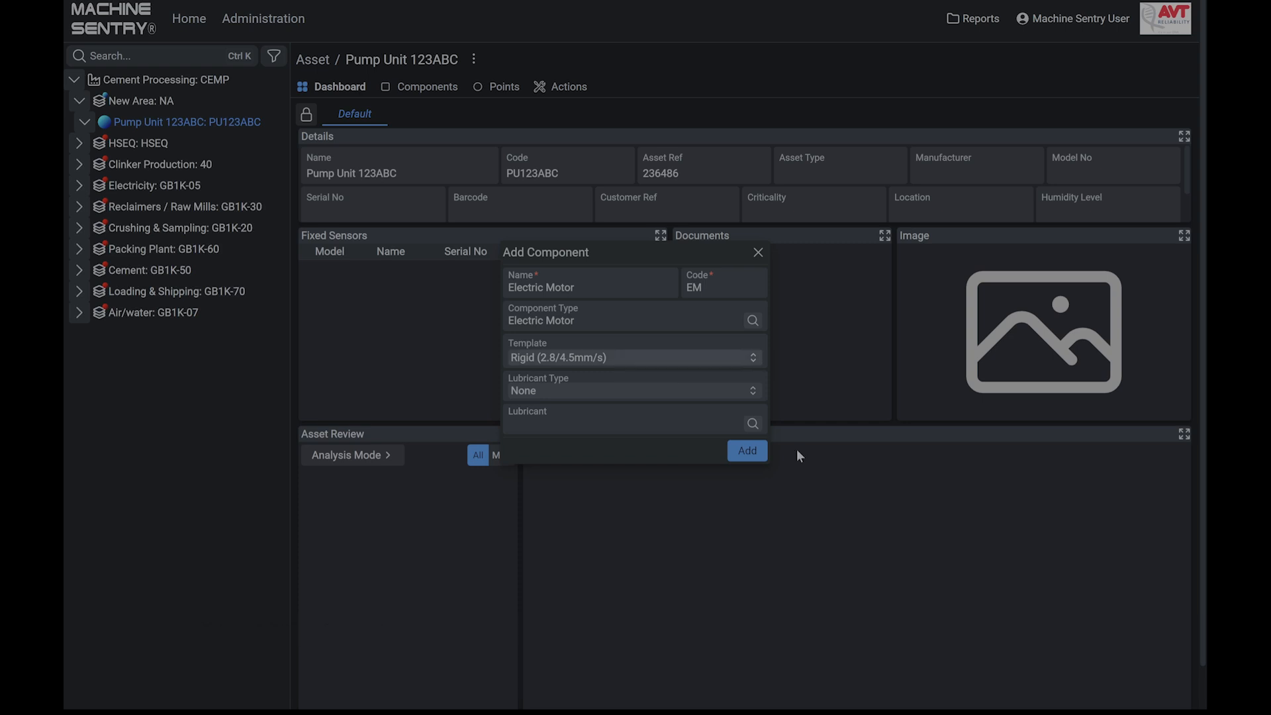
- Look through the available lubricant types and set the component's lubricant type to Grease
left_click(754, 398)
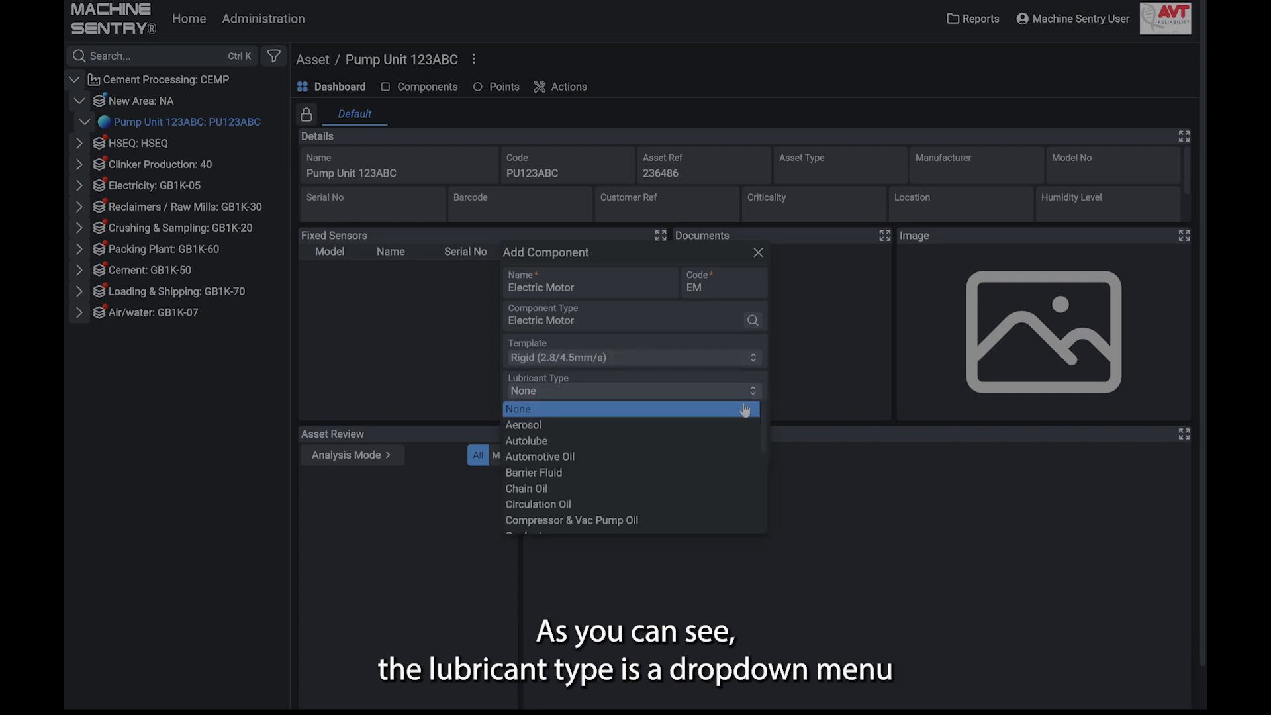
scroll(714, 483, "down", 5)
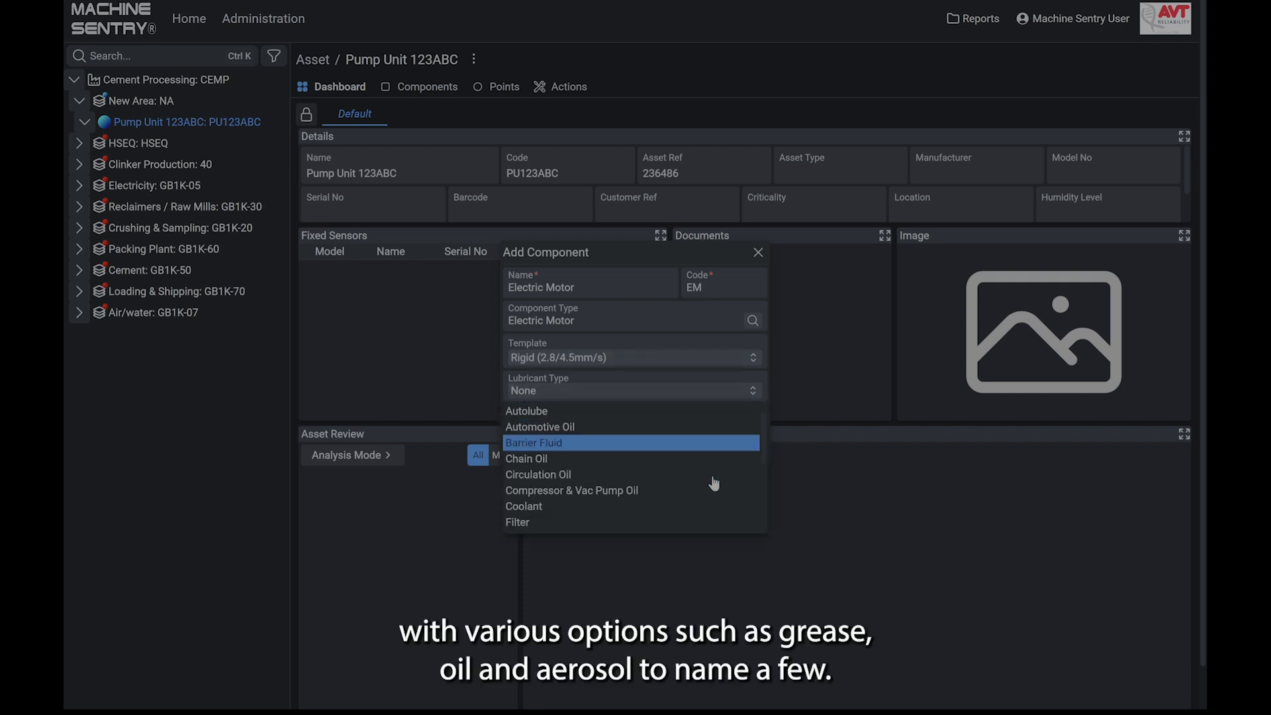
scroll(714, 483, "down", 5)
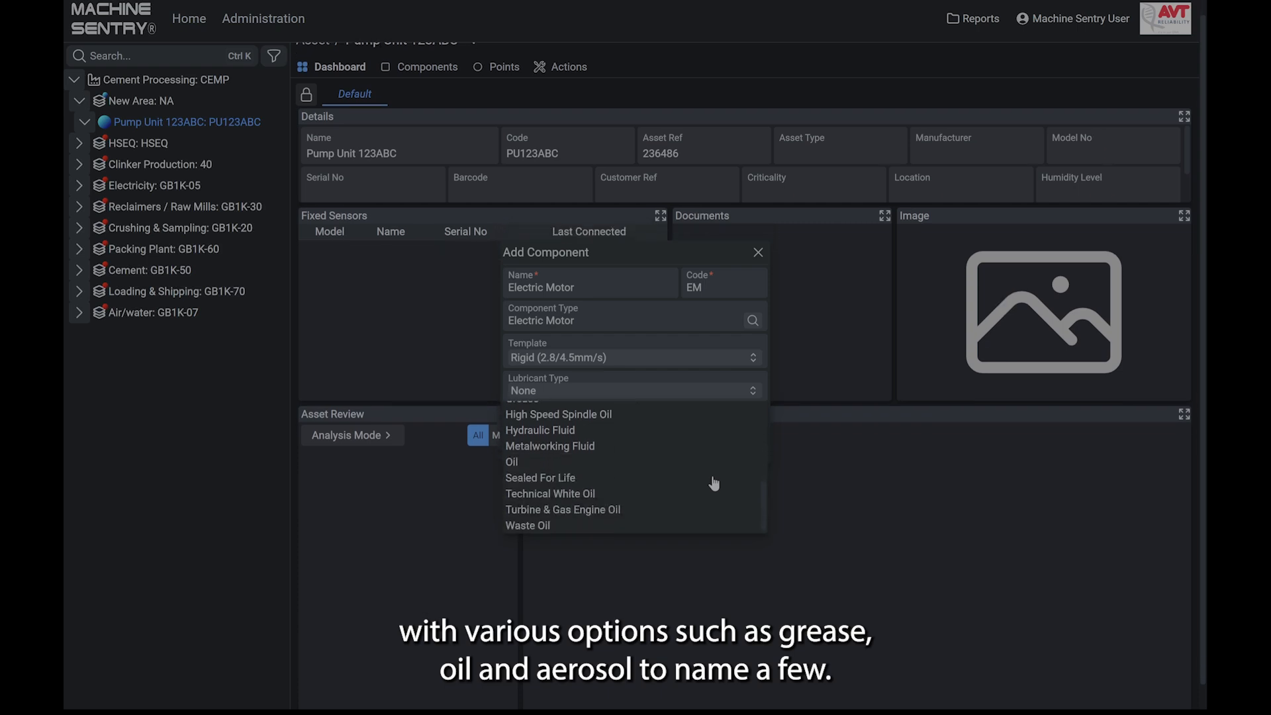
scroll(713, 484, "up", 2)
scroll(714, 483, "up", 8)
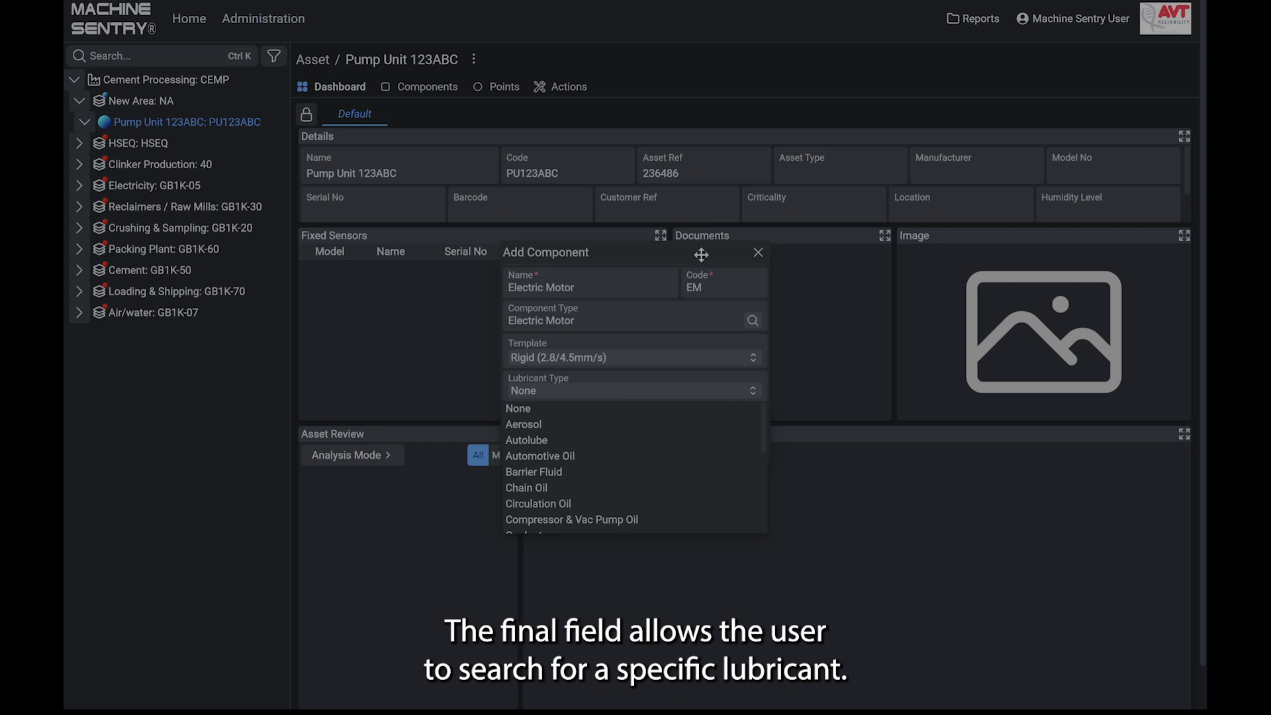
scroll(620, 463, "down", 2)
scroll(621, 468, "down", 1)
left_click(574, 517)
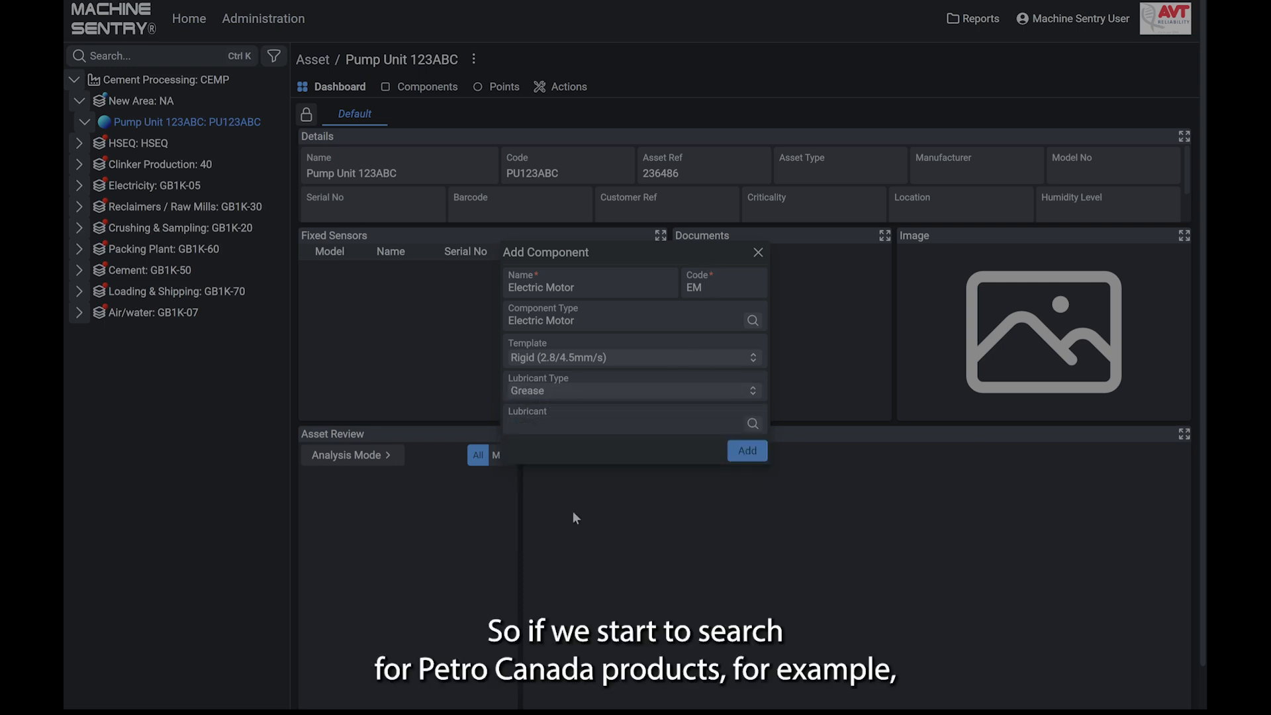
- Search the lubricants for Petro Canada, choose Petro-Canada Precision XL EP2, and add the Electric Motor component to the asset
left_click(607, 421)
type("PETRO CANADA")
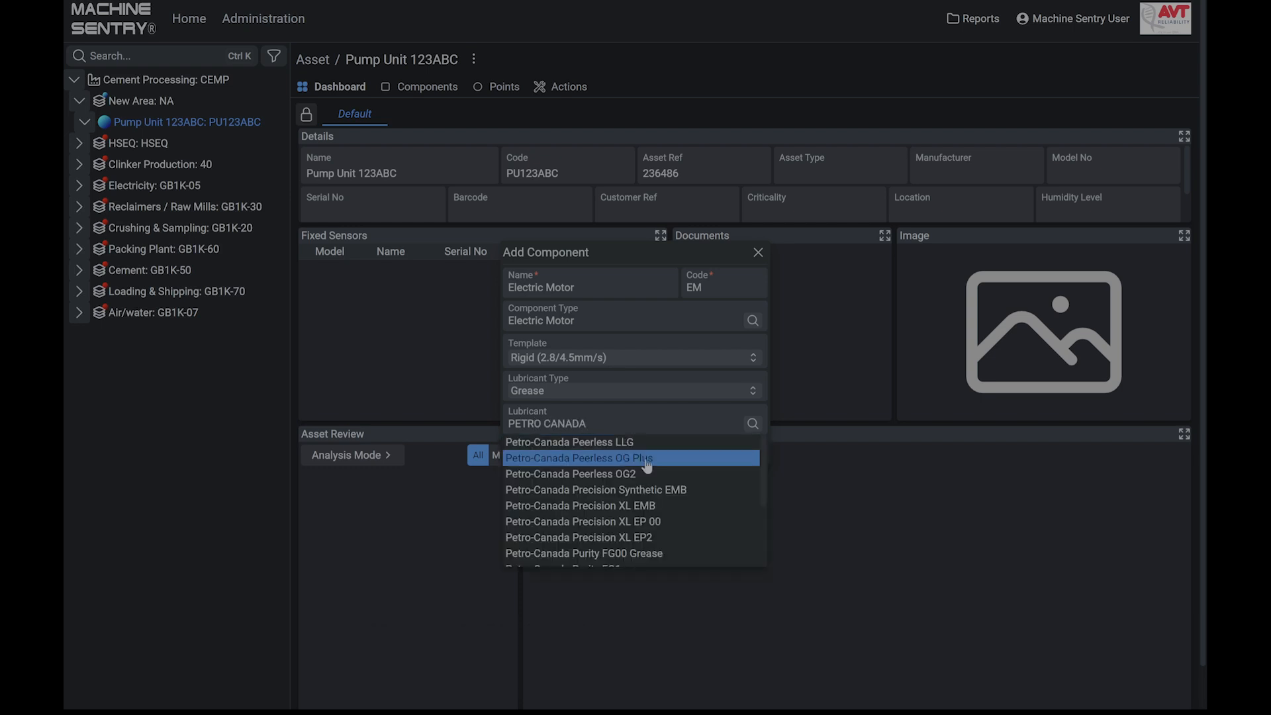
scroll(720, 537, "down", 1)
scroll(720, 538, "down", 2)
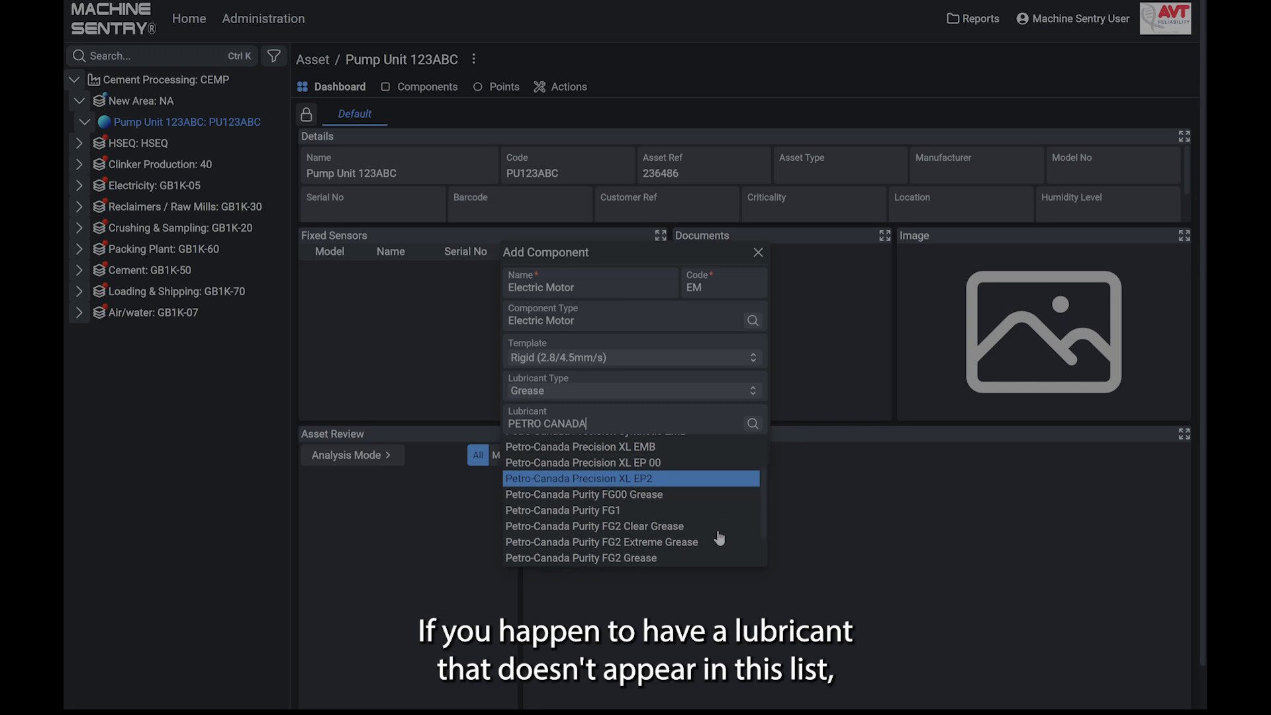
scroll(720, 538, "up", 1)
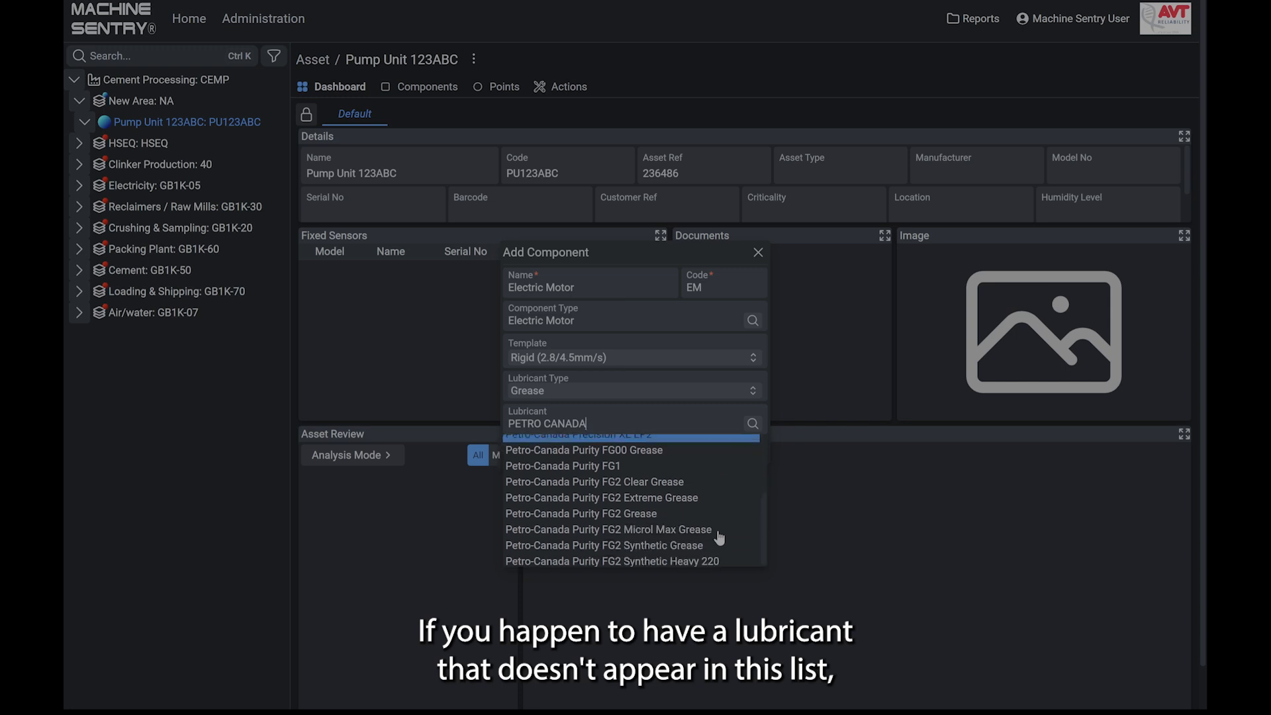
scroll(720, 538, "up", 2)
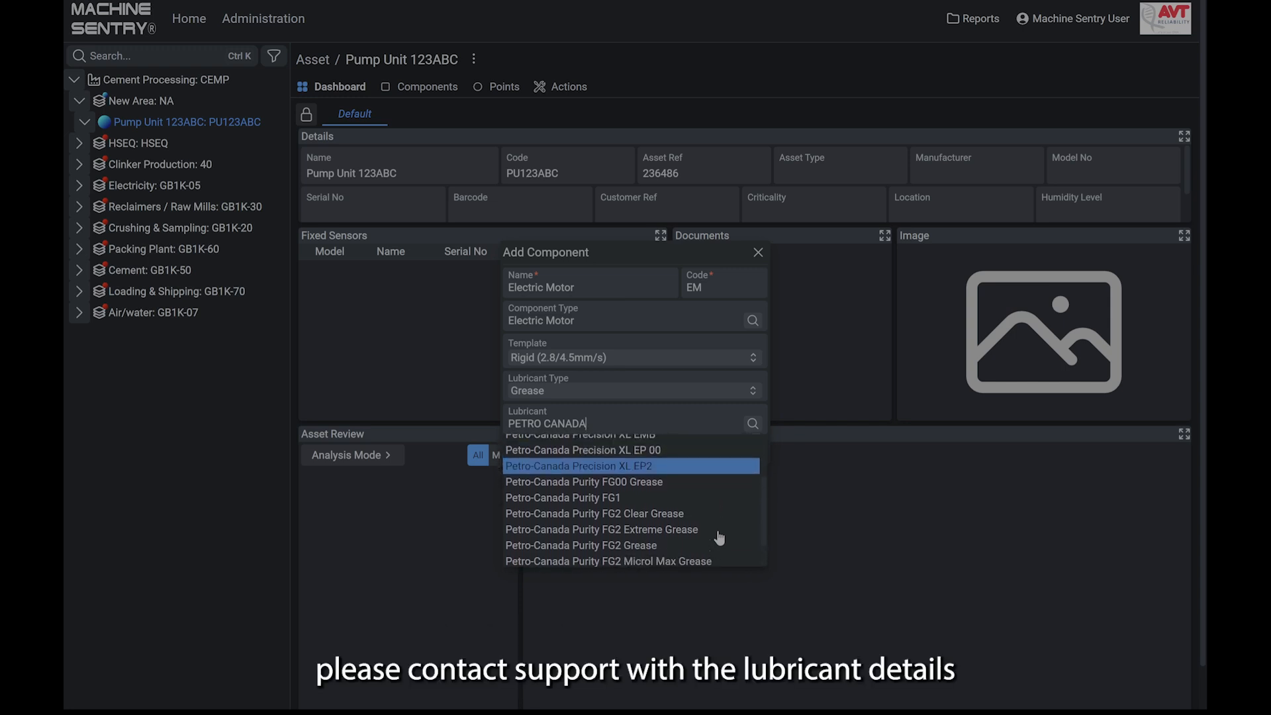
scroll(719, 538, "up", 2)
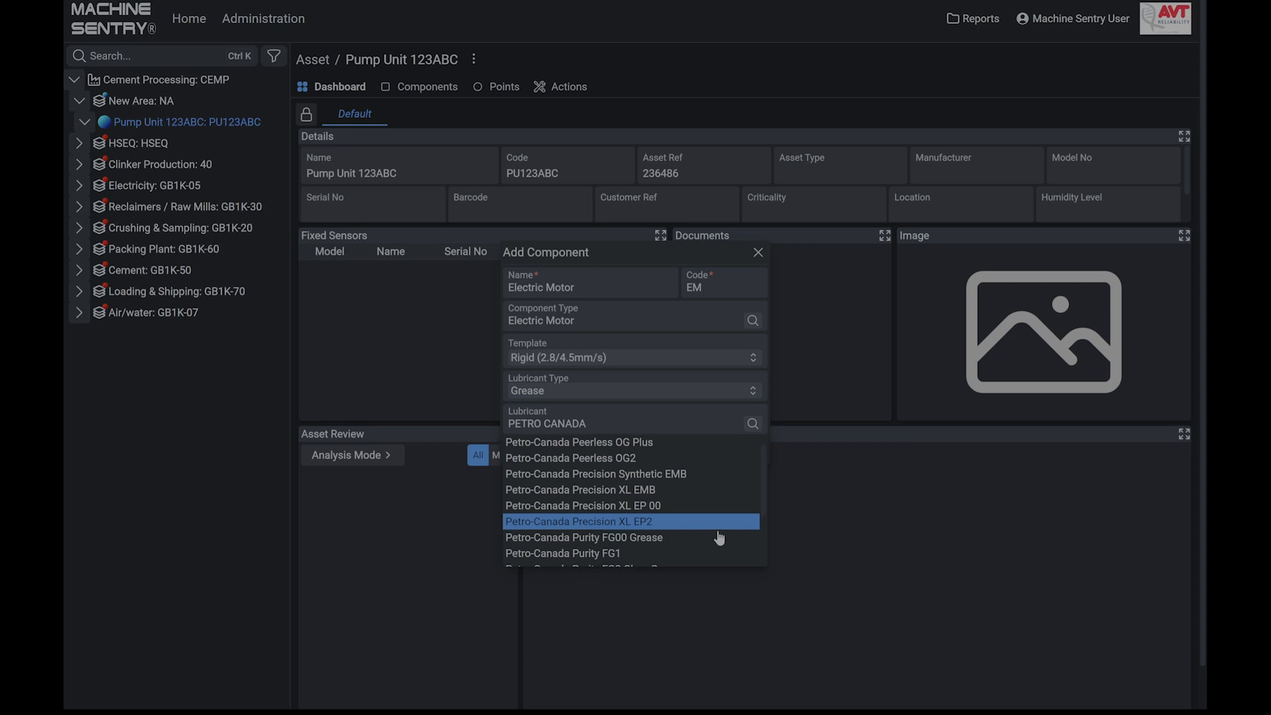
scroll(719, 538, "down", 3)
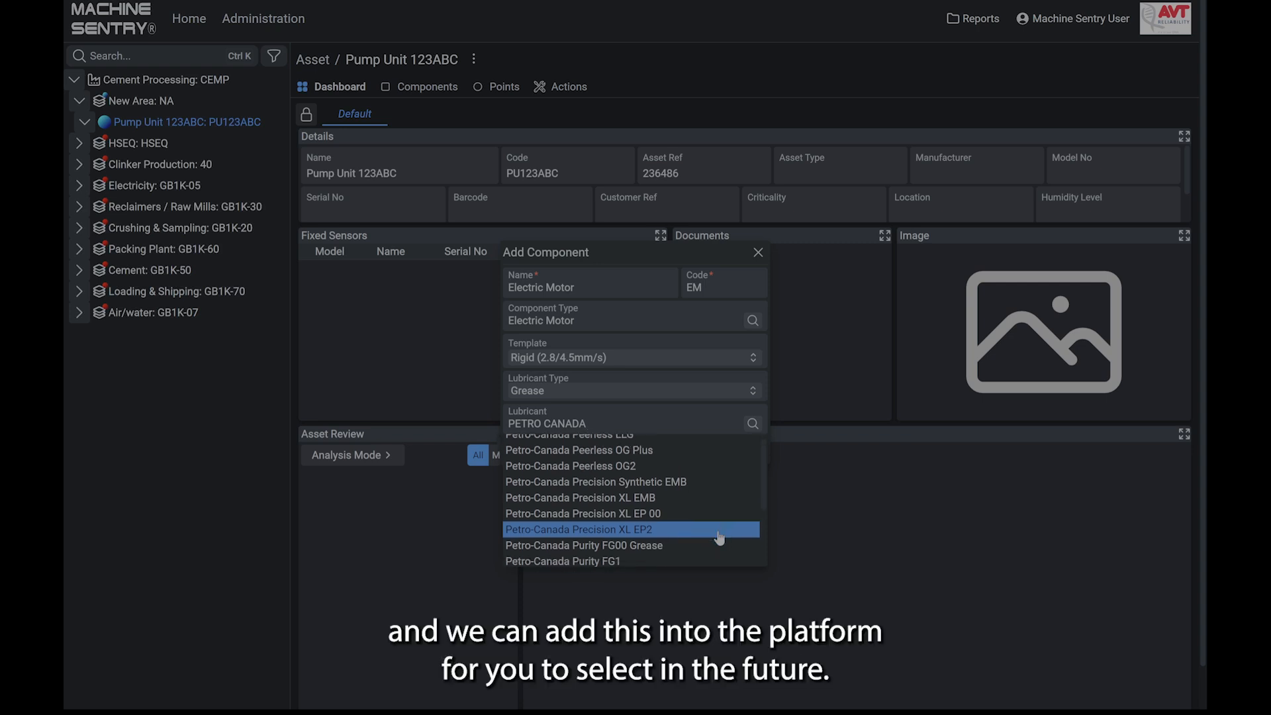
scroll(720, 538, "down", 1)
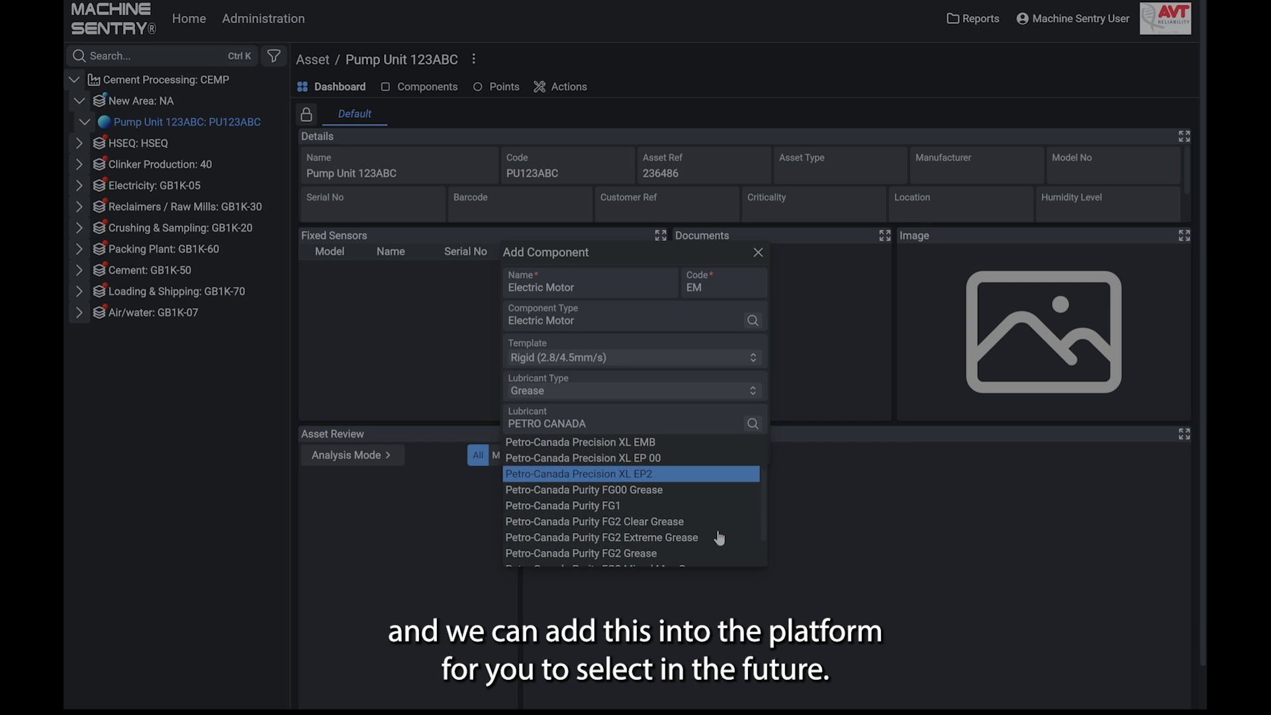
left_click(673, 475)
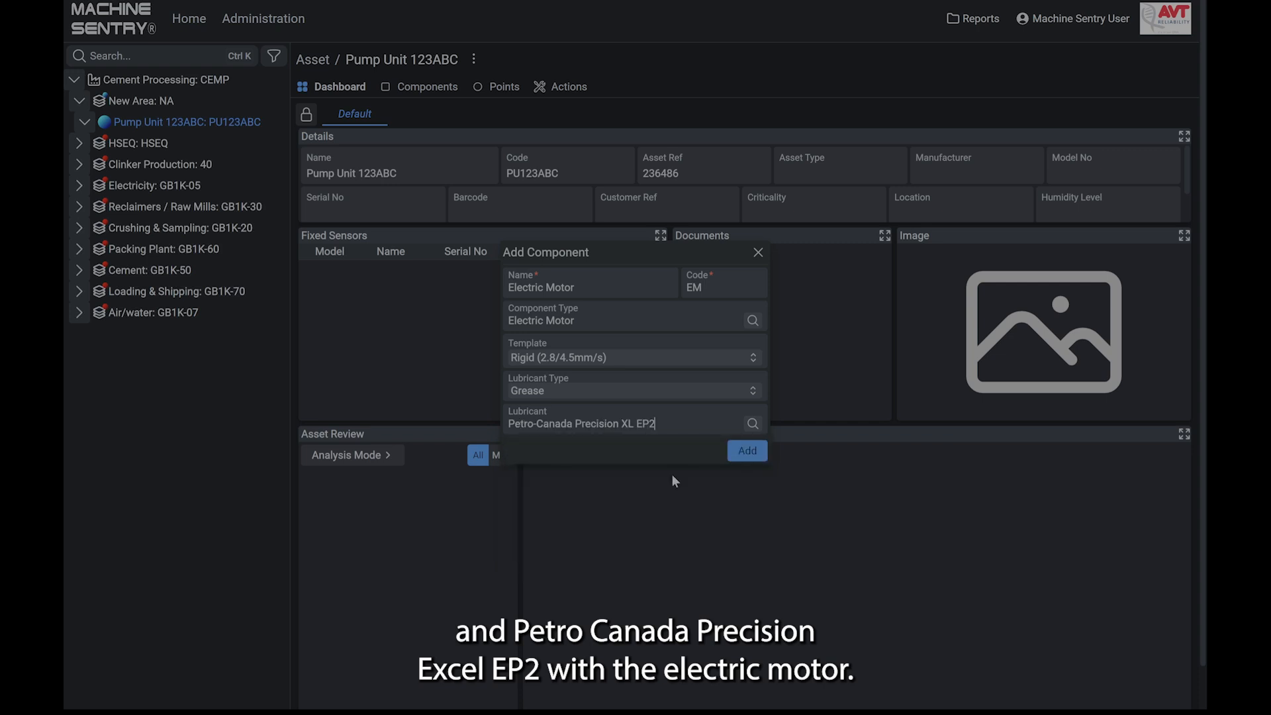
left_click(760, 459)
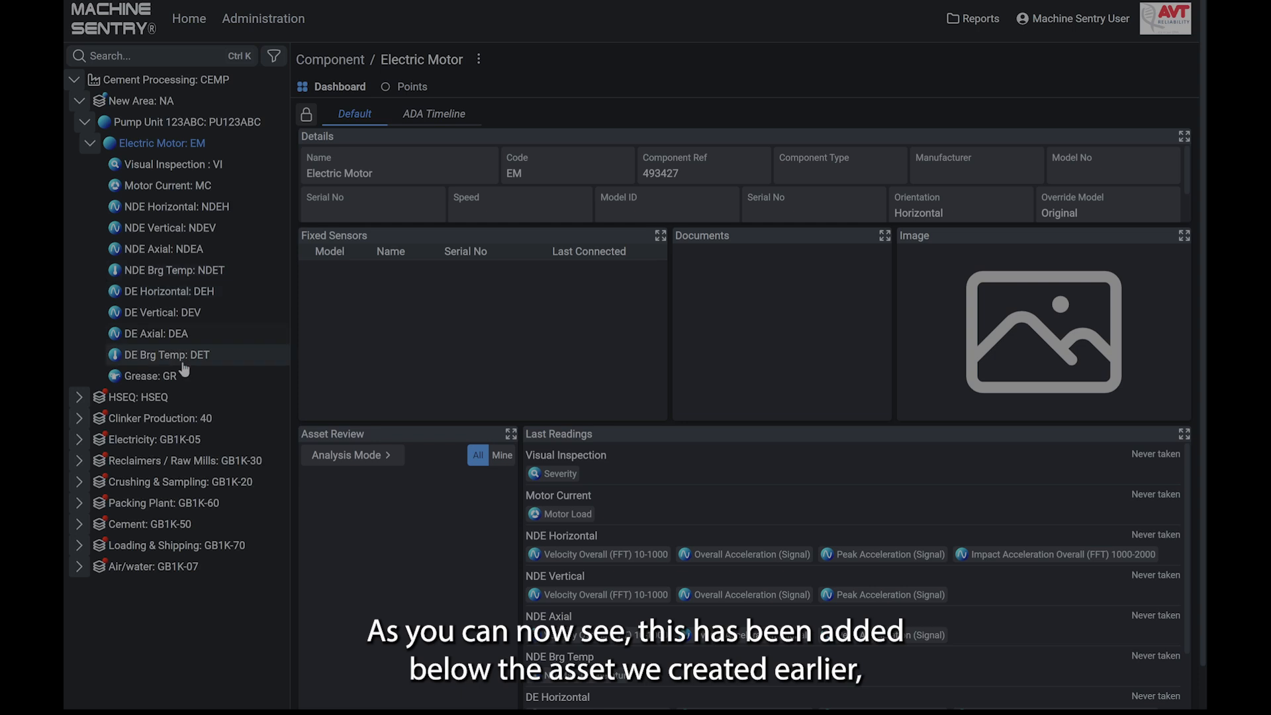
- Start another new component on the Pump Unit 123ABC asset, named Pump with the code P
left_click(94, 152)
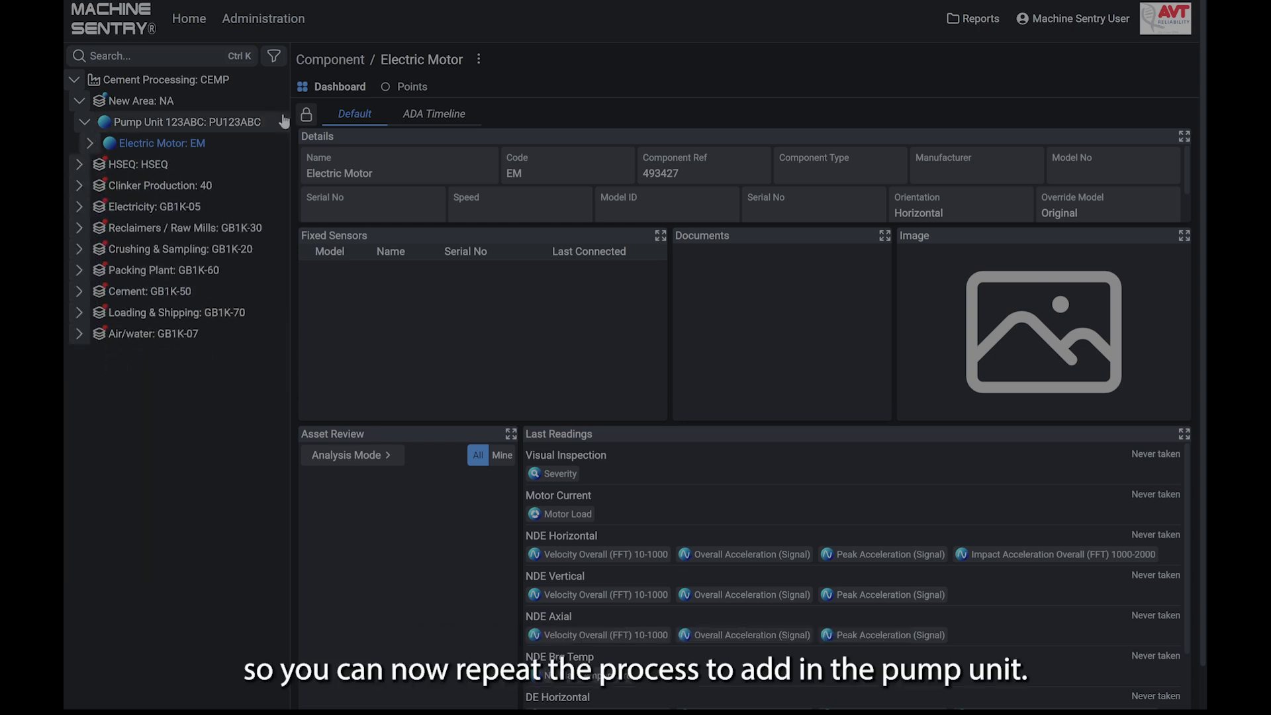
left_click(257, 124)
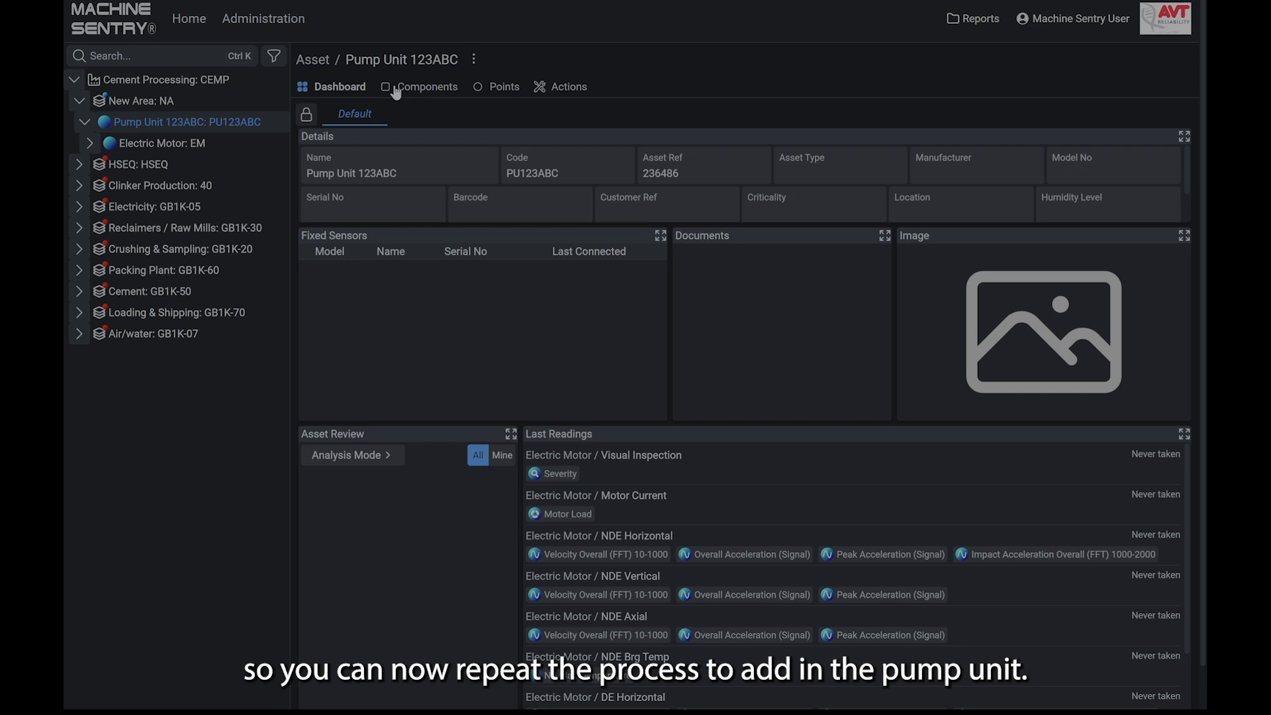
left_click(474, 59)
left_click(440, 121)
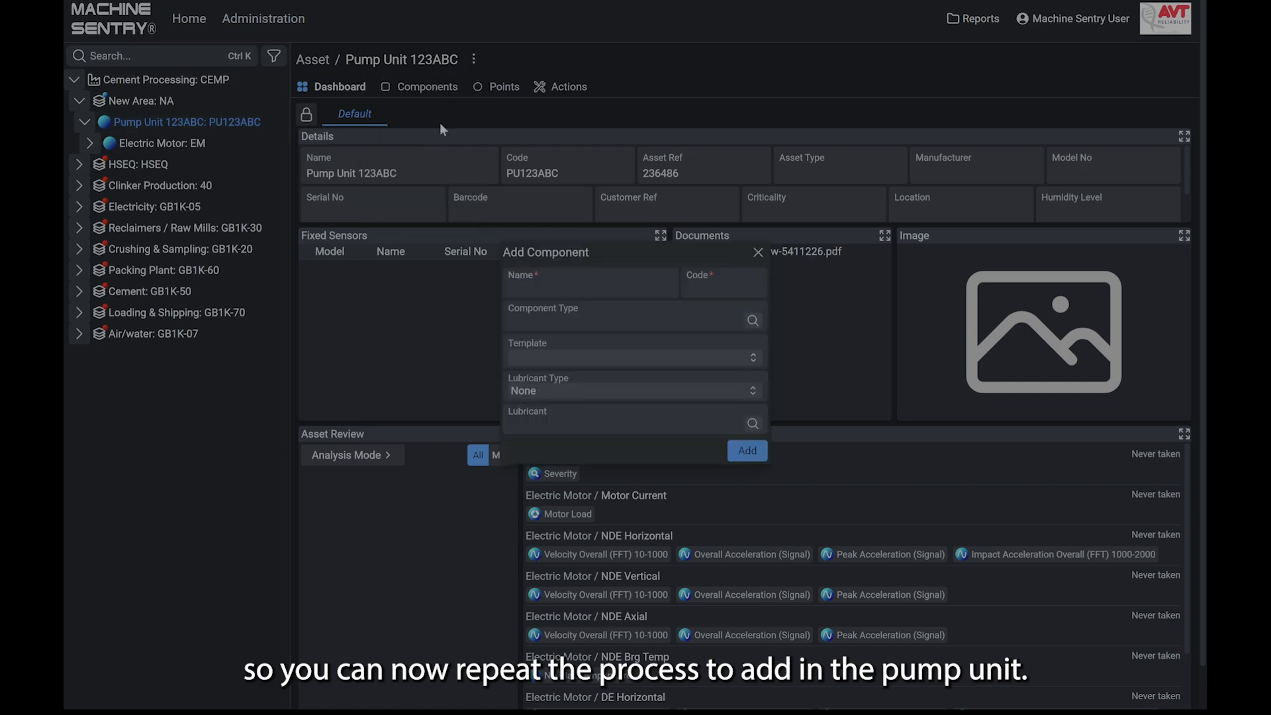
left_click(572, 287)
type("pUMP")
key("BackSpace")
key("BackSpace")
key("BackSpace")
key("BackSpace")
type("Pump")
key("Tab")
type("P")
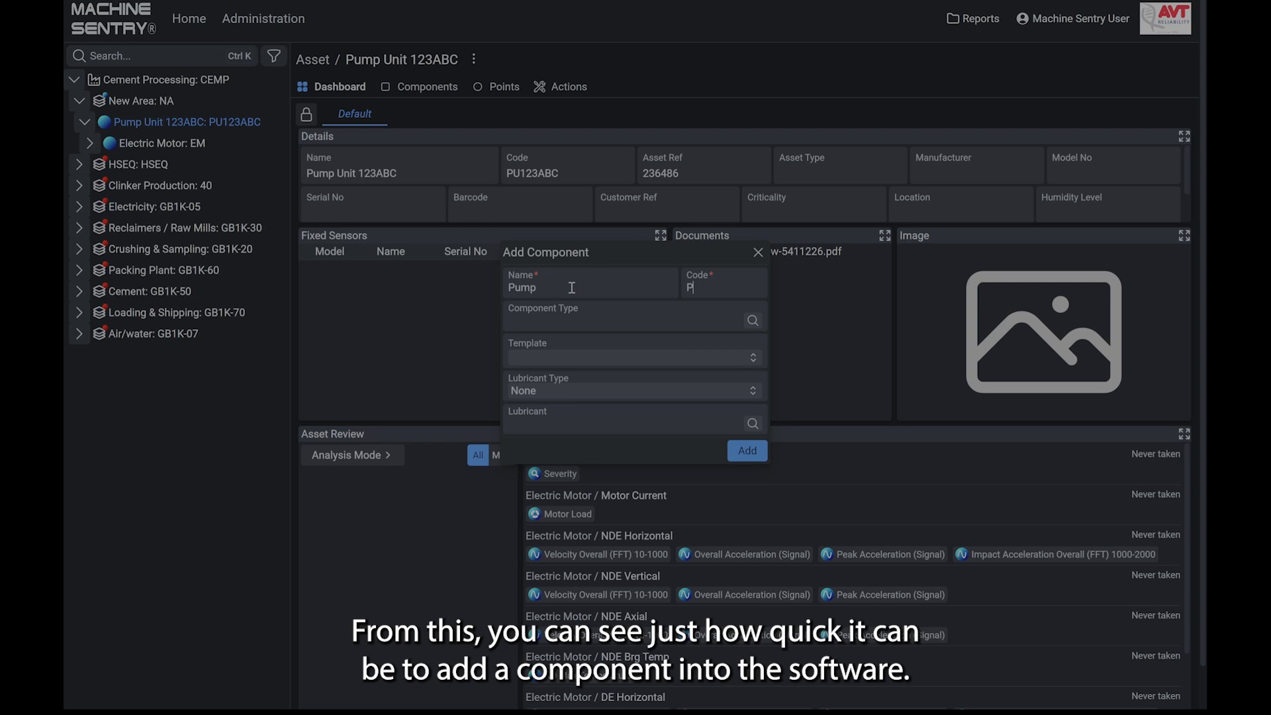
- Set the component type to Pump and the template to Direct Drive Rigid (2.8/4.5 mm/s), and add the component
key("Tab")
type("PUMP")
key("Return")
left_click(588, 363)
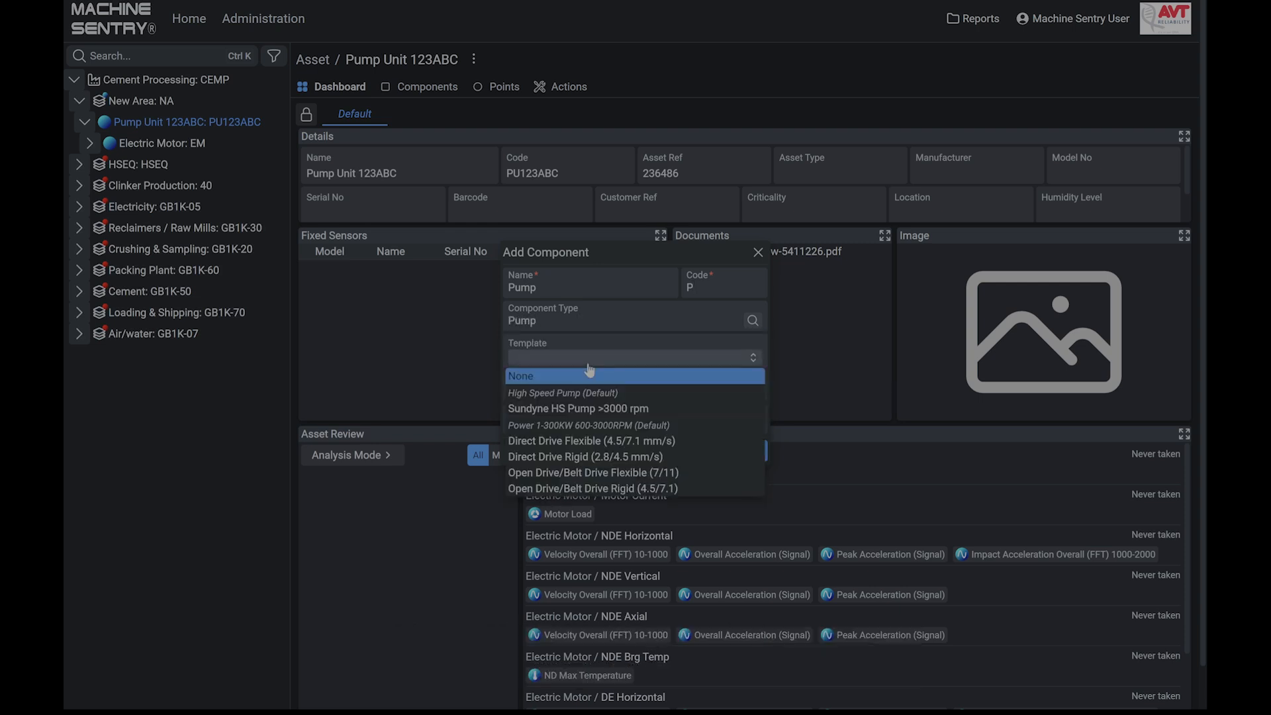
left_click(603, 458)
left_click(748, 451)
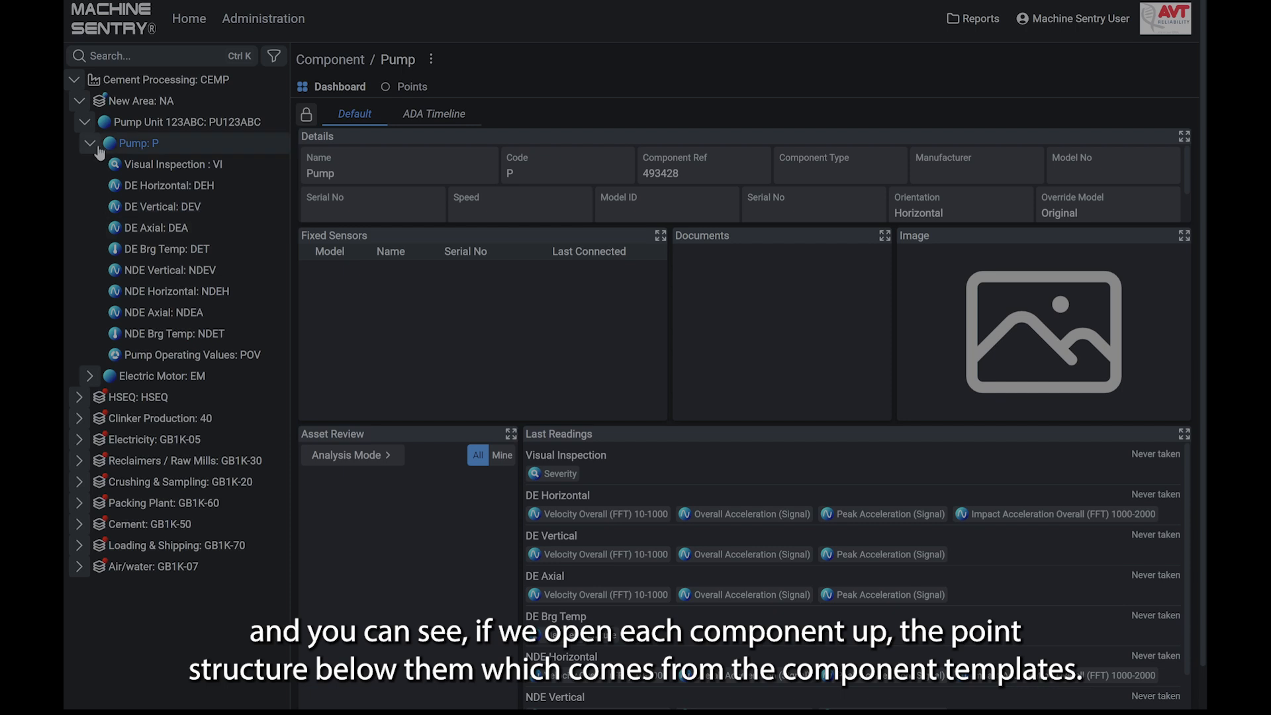
- Examine the Electric Motor's point structure and its editable component details under Pump Unit 123ABC, without changing anything
left_click(90, 377)
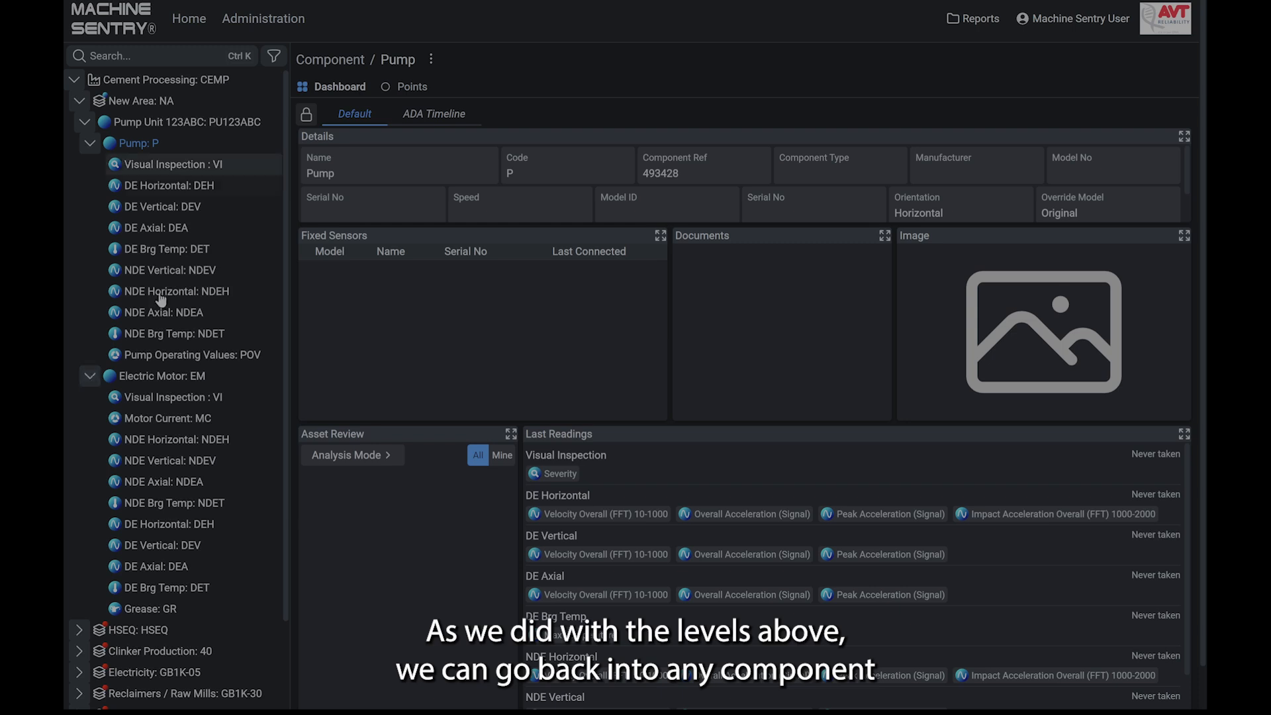
left_click(159, 376)
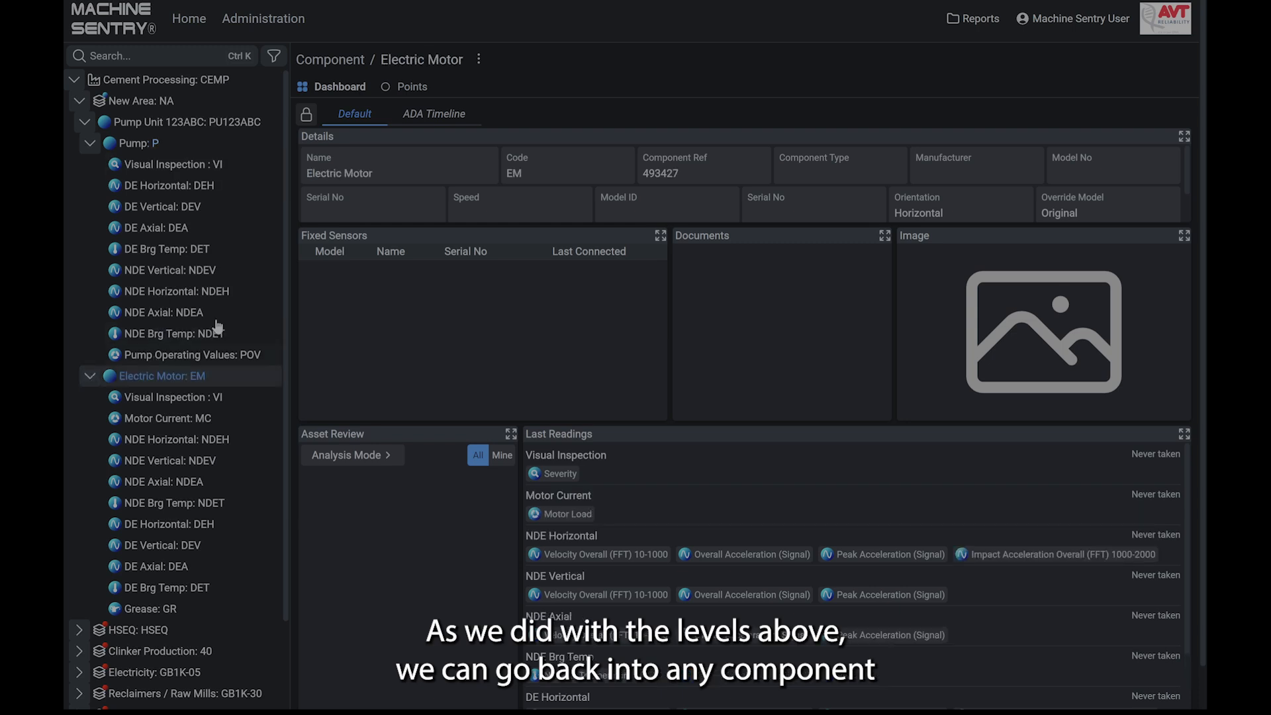
left_click(480, 59)
left_click(469, 81)
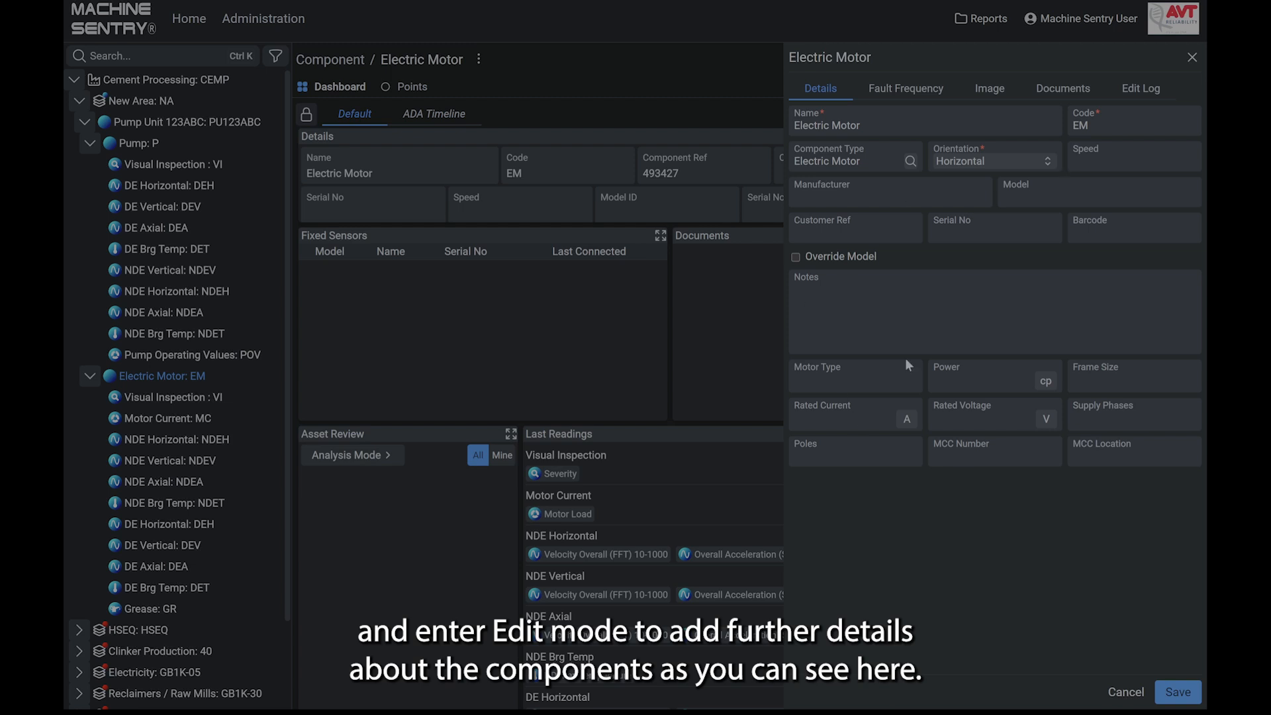
left_click(1192, 60)
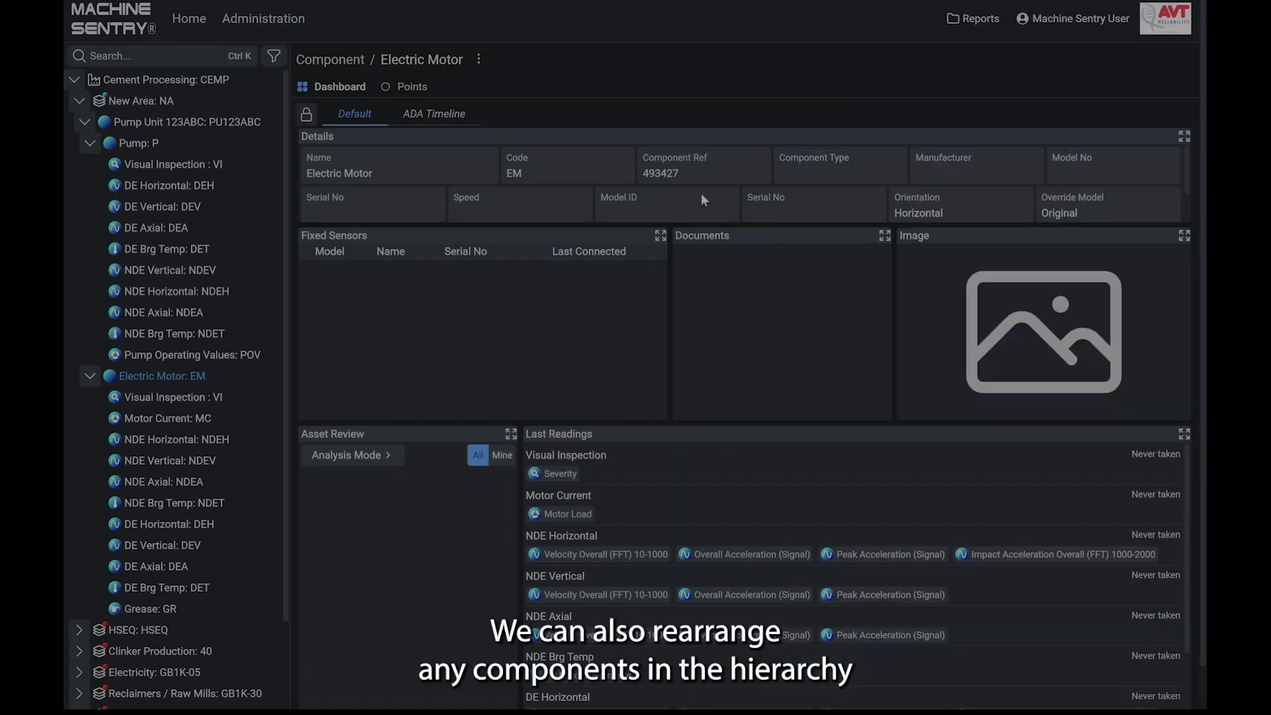
- Collapse both components of Pump Unit 123ABC and move Electric Motor above Pump in the hierarchy
left_click(89, 375)
left_click(89, 143)
left_click_drag(142, 172, 146, 144)
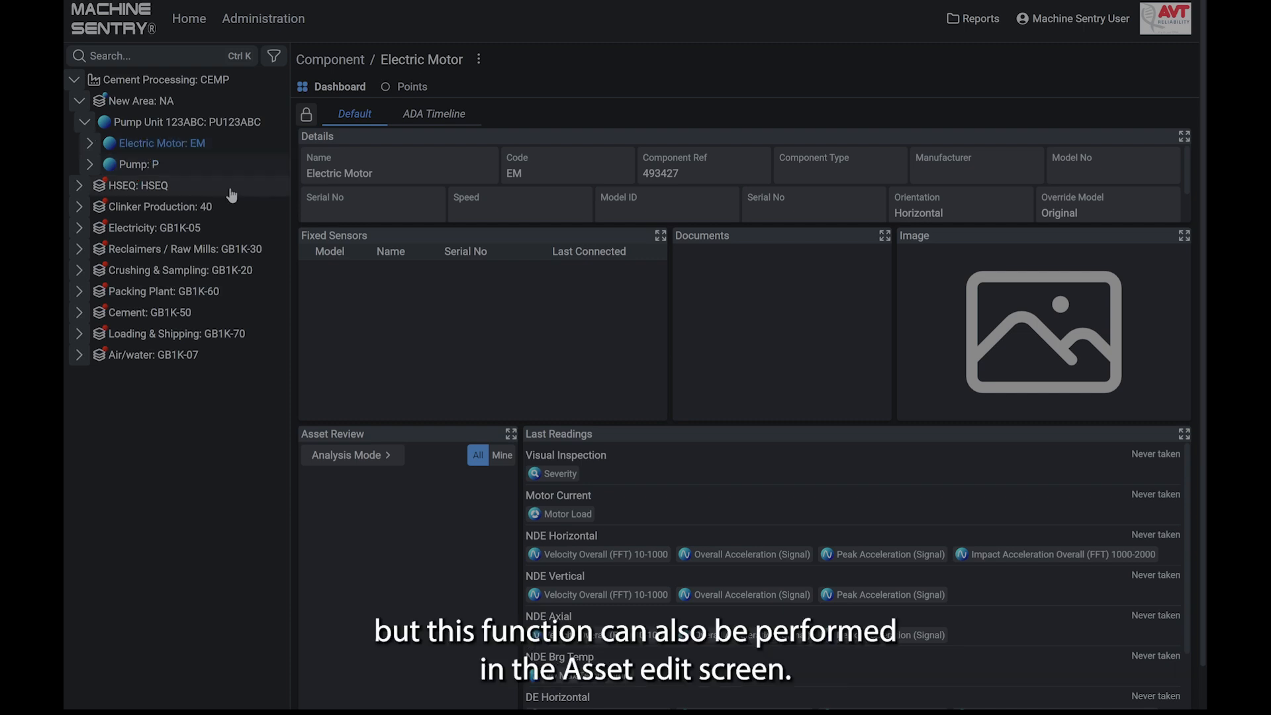
- Look over the editable details of the Pump Unit 123ABC asset and the actions available for New Area
left_click(137, 128)
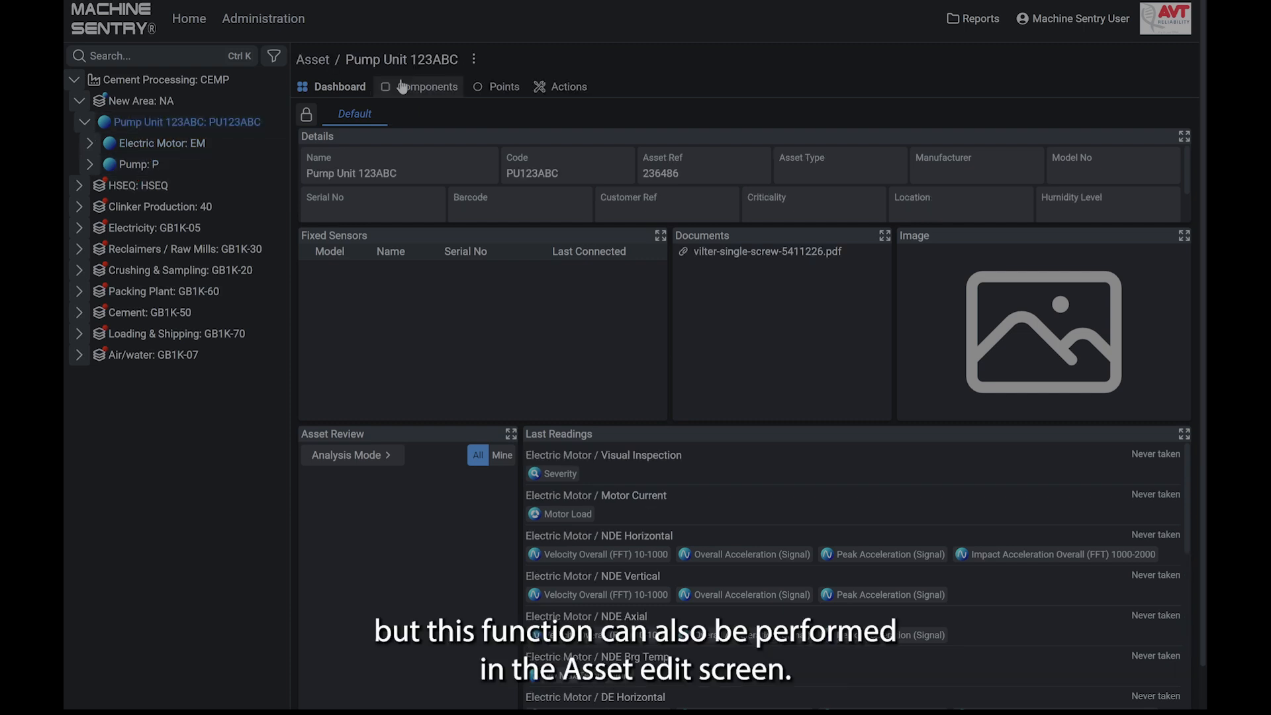
left_click(473, 59)
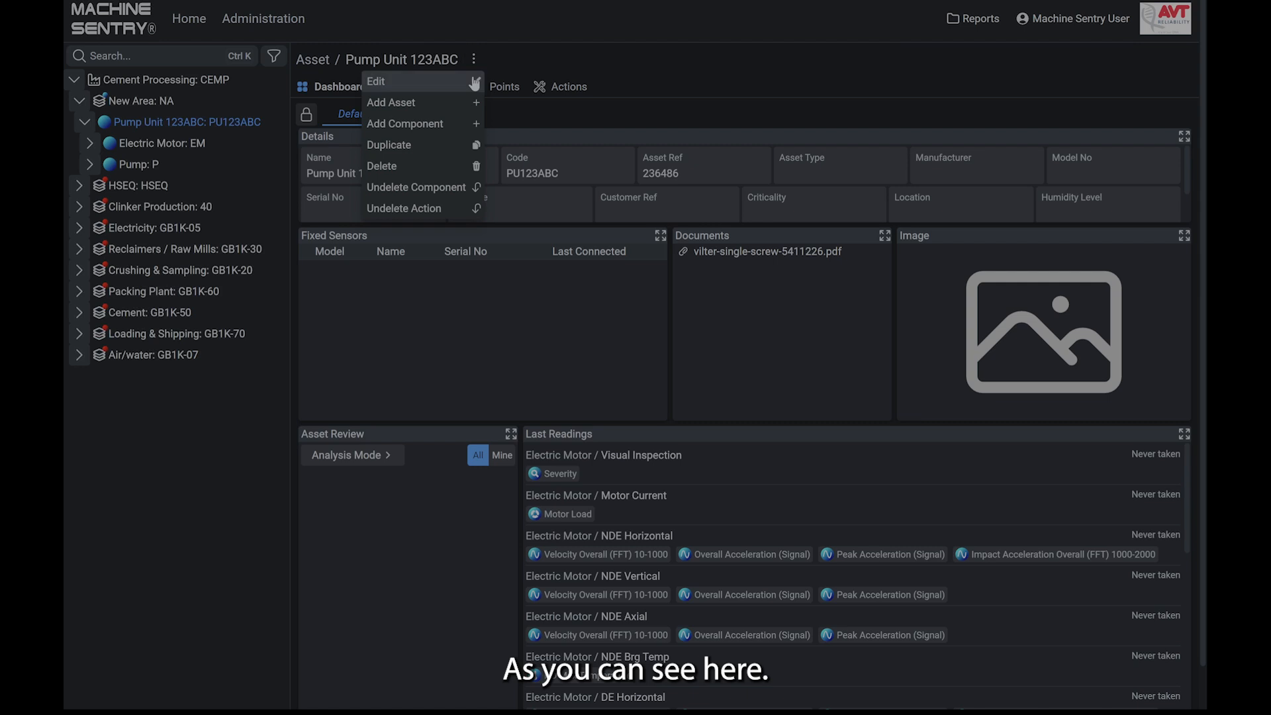
left_click(384, 80)
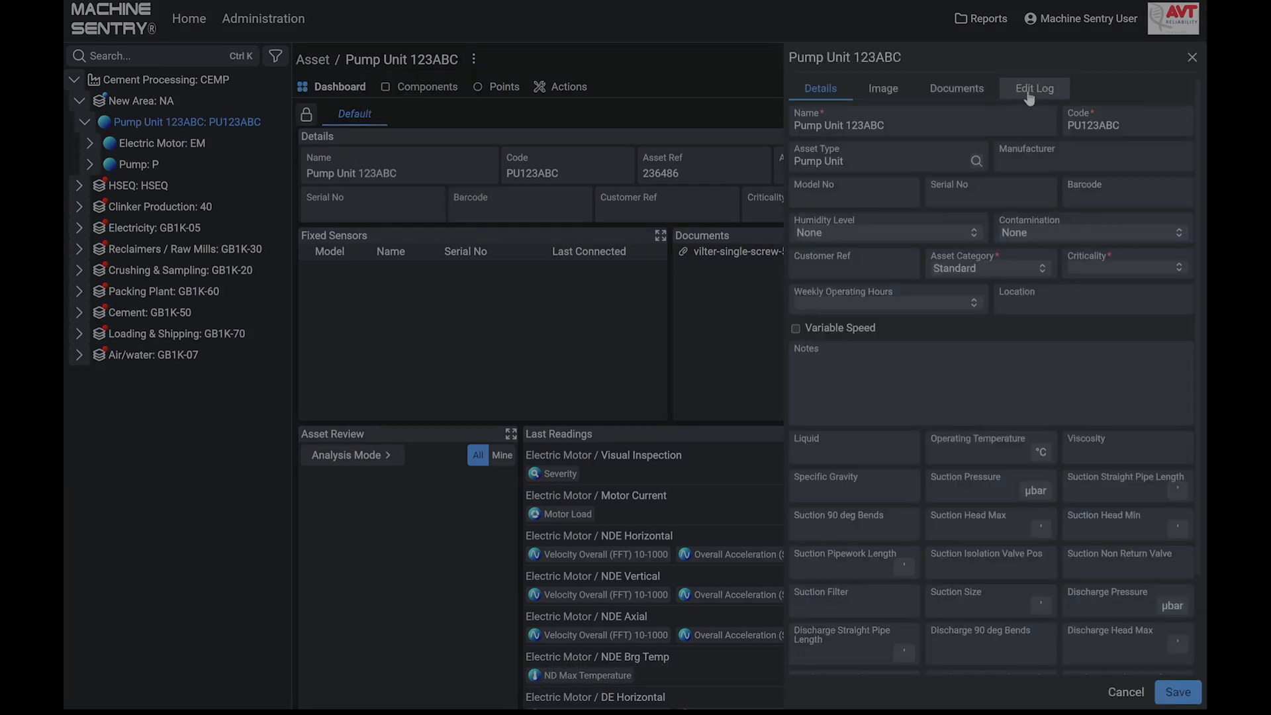
left_click(1193, 58)
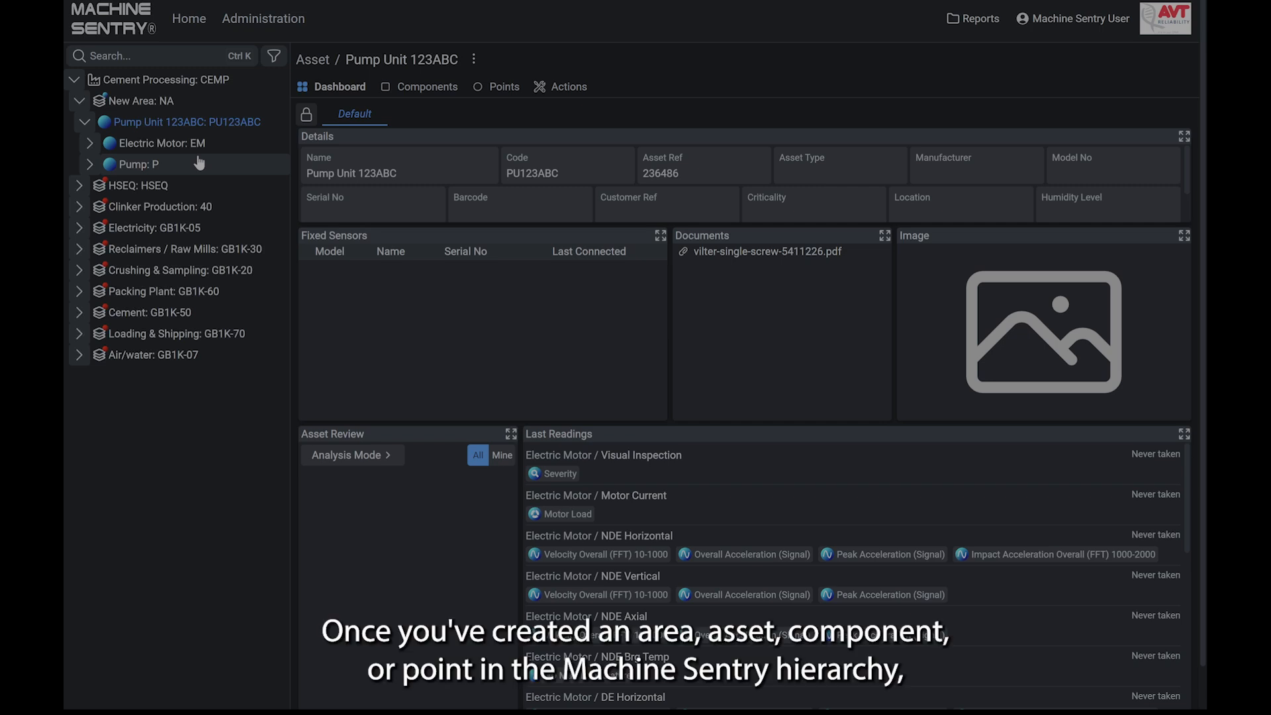
left_click(198, 106)
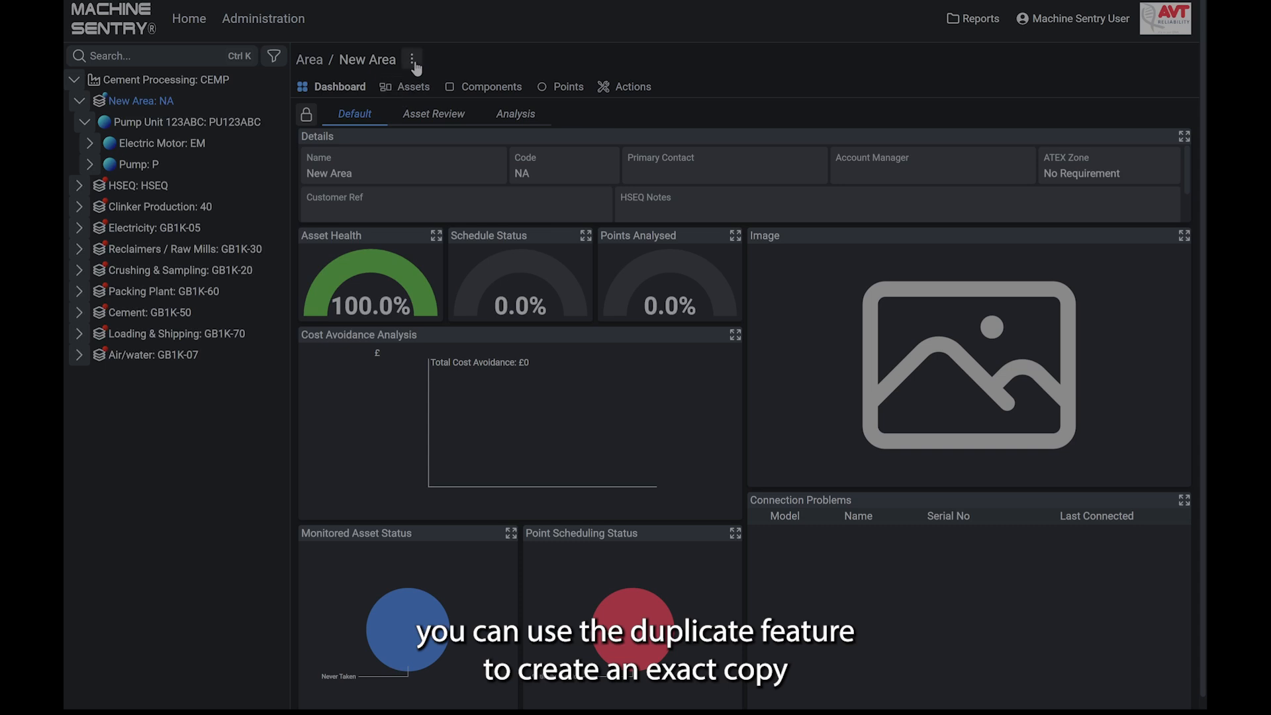
left_click(413, 61)
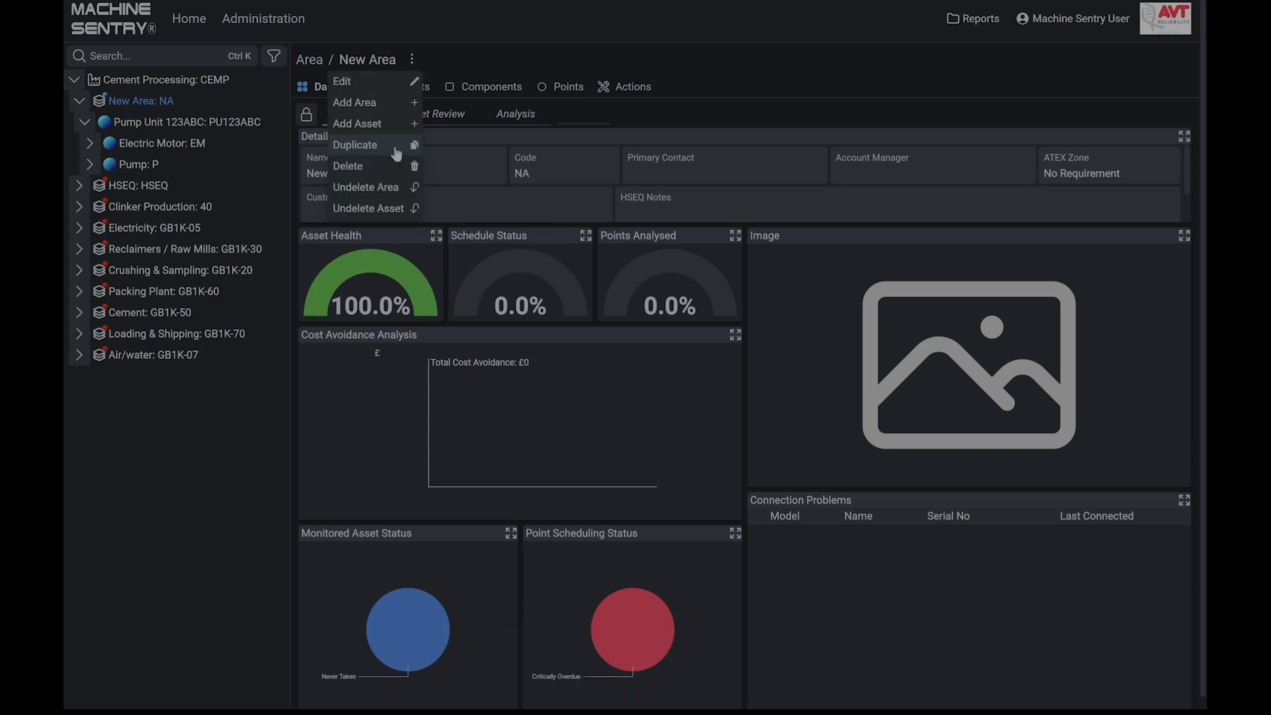
- Duplicate the Pump Unit 123ABC asset as Pump Unit 124ABC with the code PU124ABC
left_click(223, 129)
left_click(473, 59)
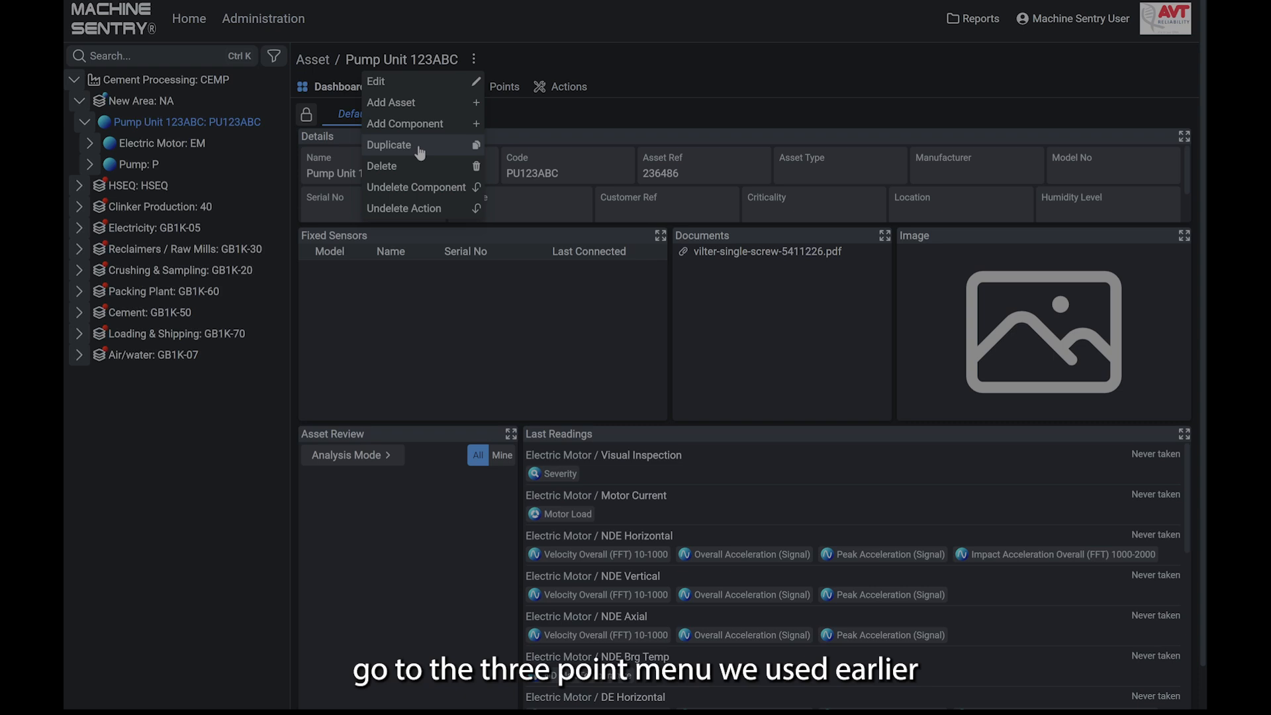
left_click(456, 147)
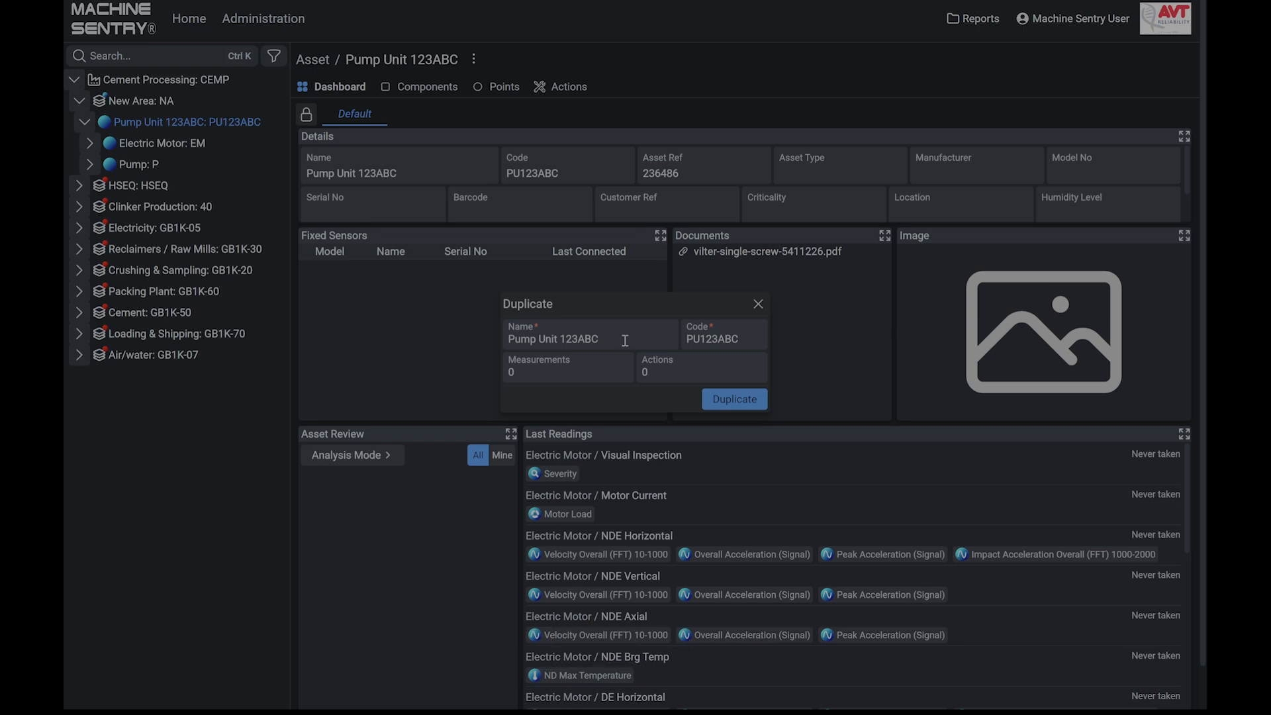
key("BackSpace")
type("4")
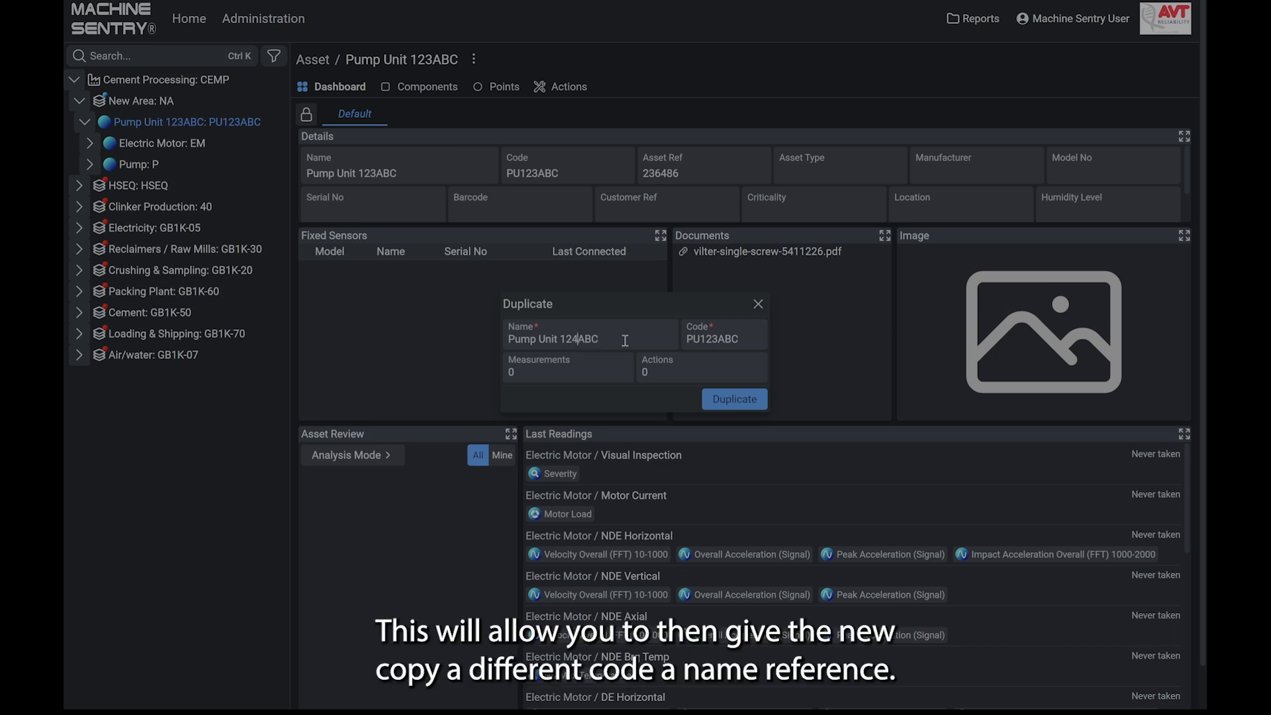
left_click(717, 338)
key("BackSpace")
type("4")
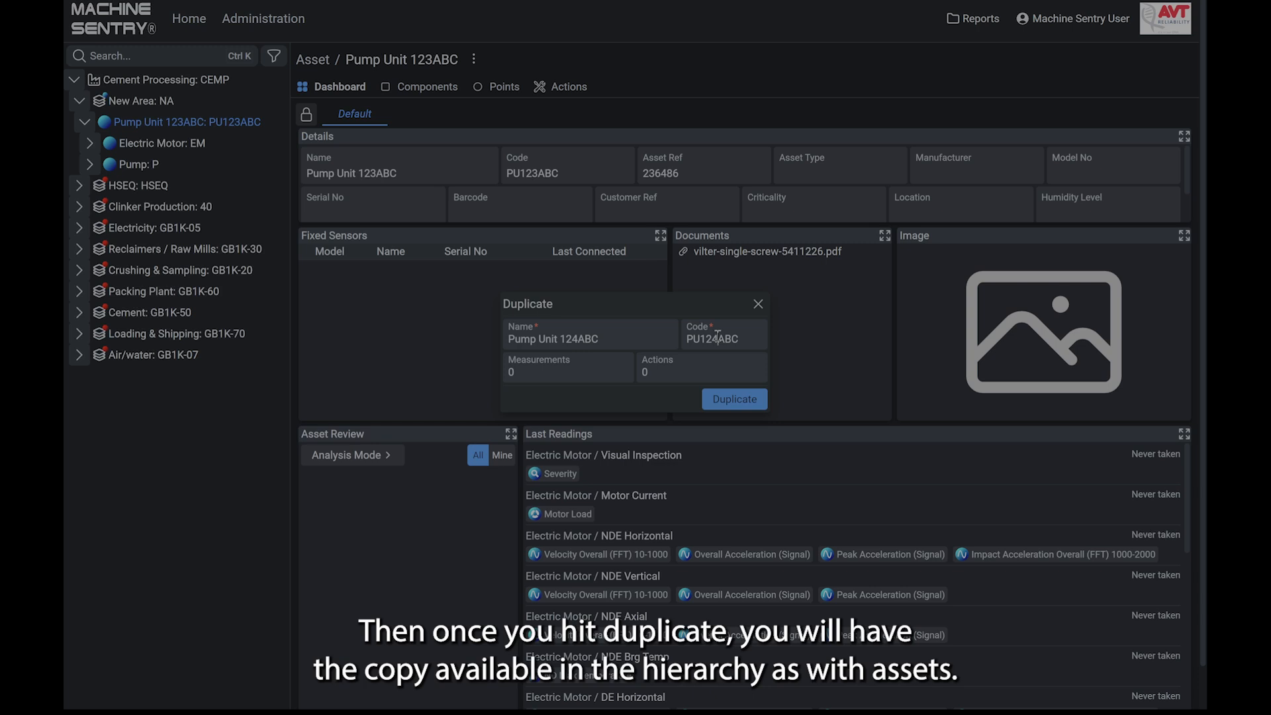
left_click(728, 401)
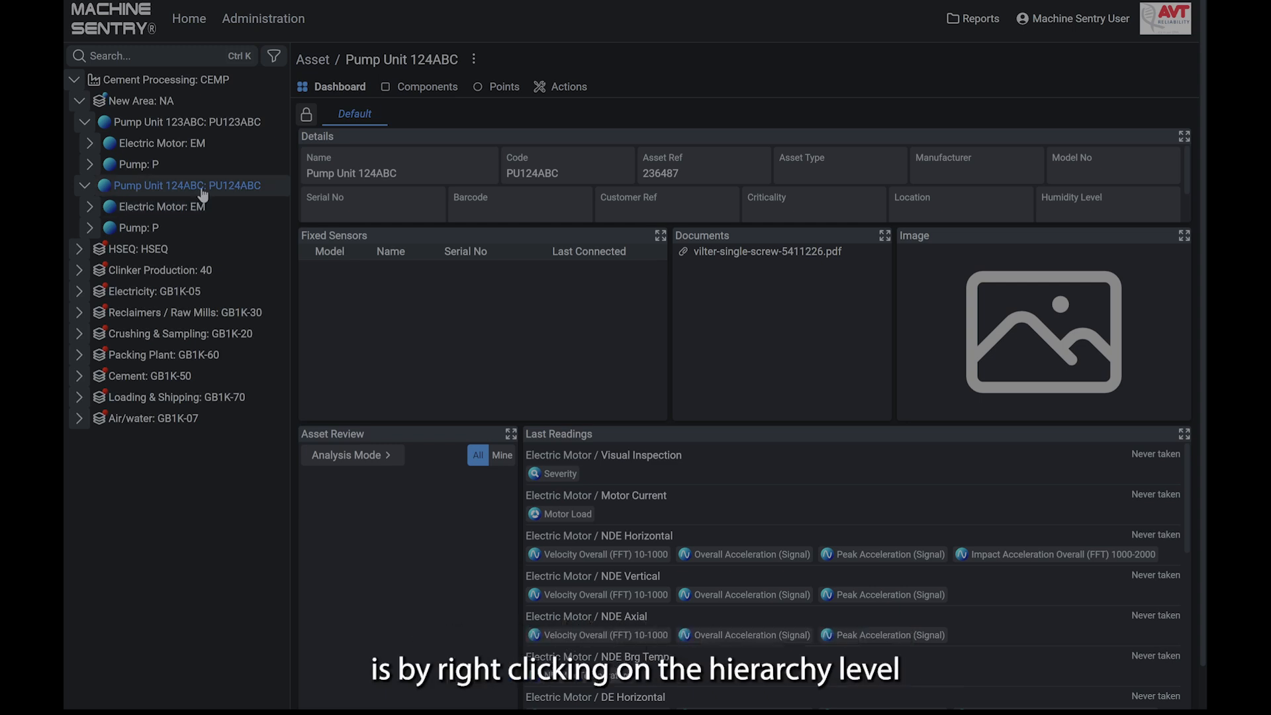
- Check which actions the hierarchy offers directly on the Pump Unit 124ABC entry, and dismiss them
right_click(202, 189)
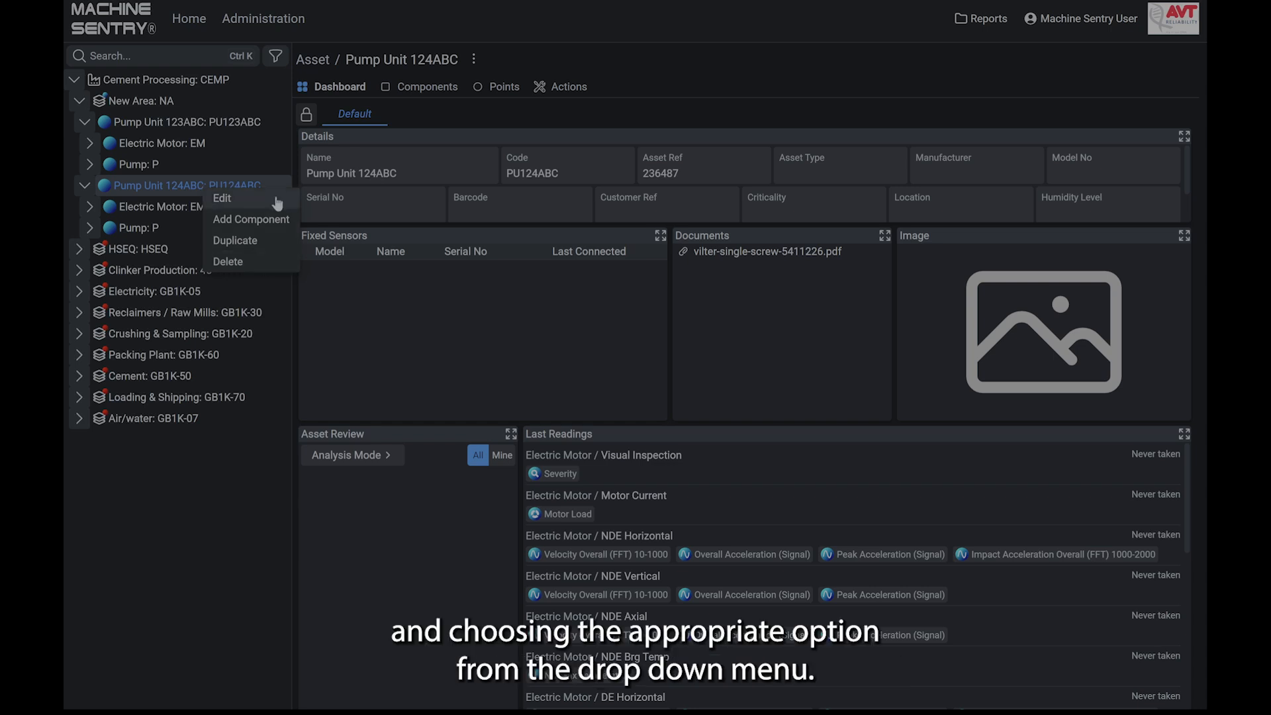
left_click(215, 473)
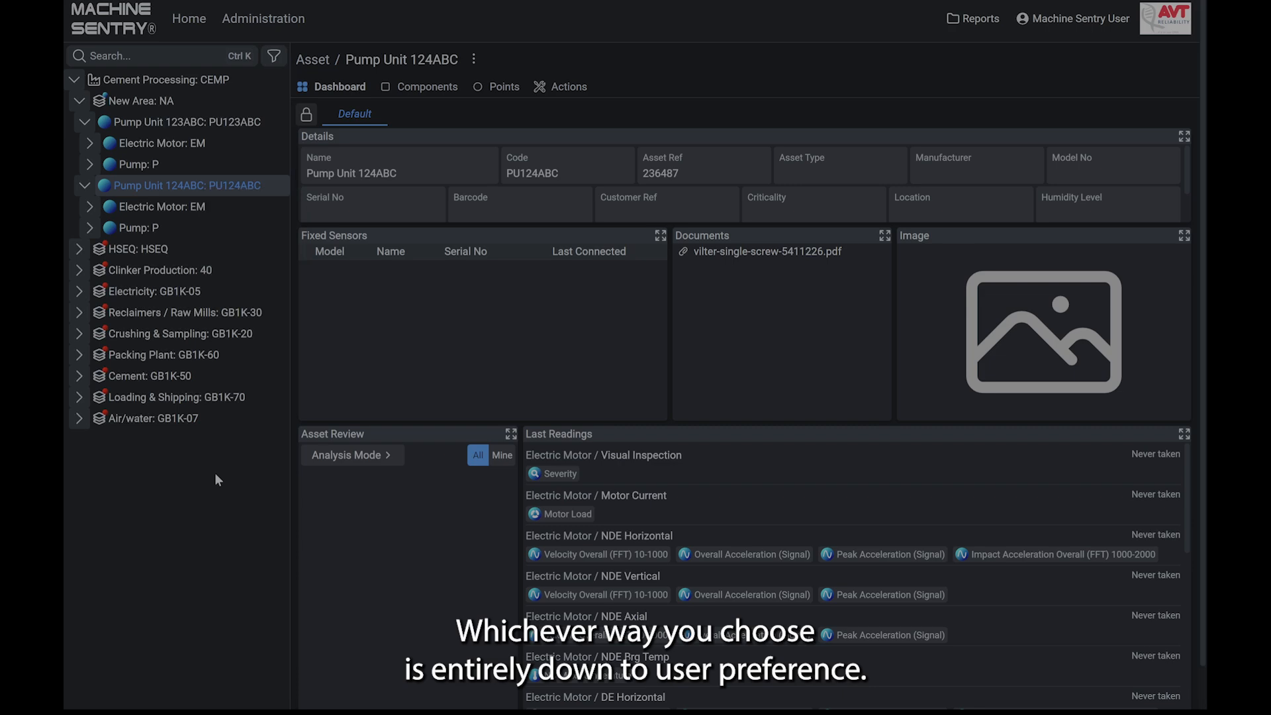